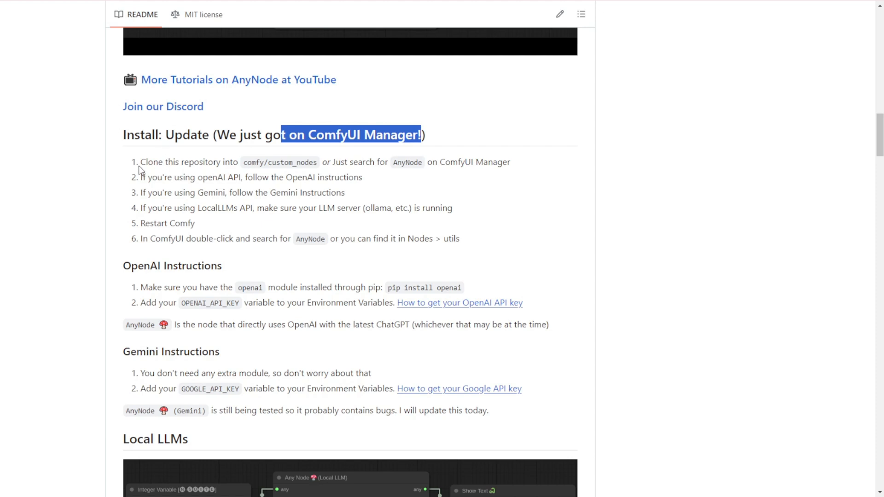
# - Read the AnyNode install steps in the README, covering the repository, OpenAI, Gemini and LocalLLMs options
pyautogui.moveTo(140, 166); pyautogui.dragTo(310, 167)
pyautogui.click(310, 166)
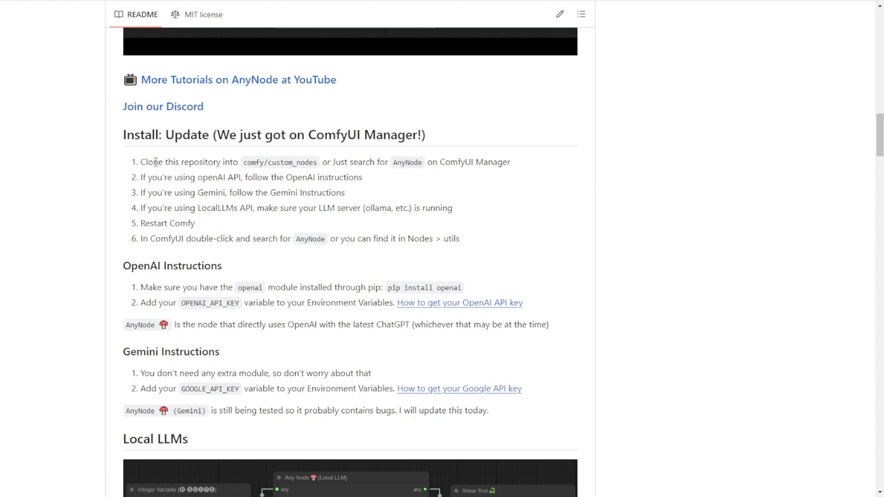
pyautogui.moveTo(143, 178); pyautogui.dragTo(362, 181)
pyautogui.click(299, 181)
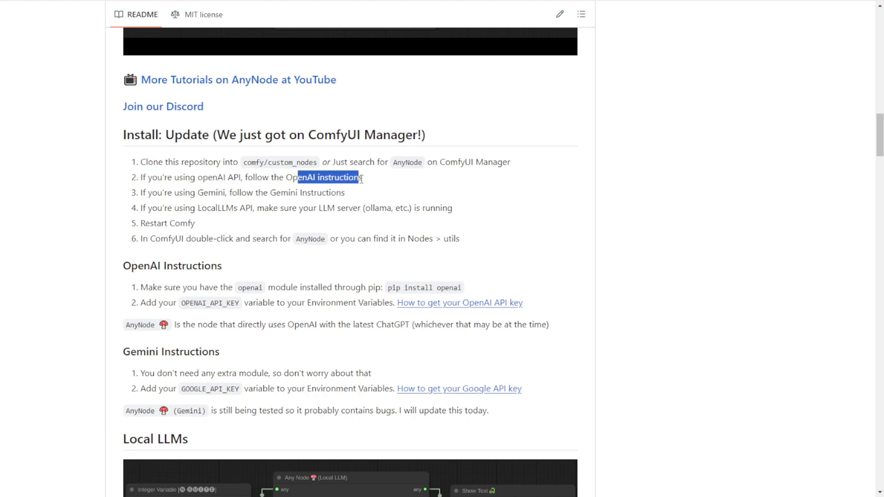
pyautogui.click(359, 180)
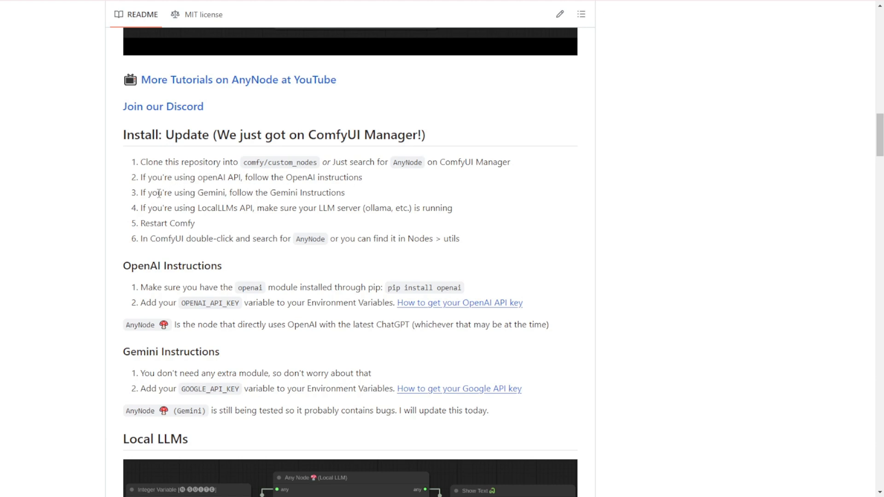
pyautogui.moveTo(140, 193); pyautogui.dragTo(344, 197)
pyautogui.click(344, 197)
pyautogui.moveTo(142, 208); pyautogui.dragTo(380, 211)
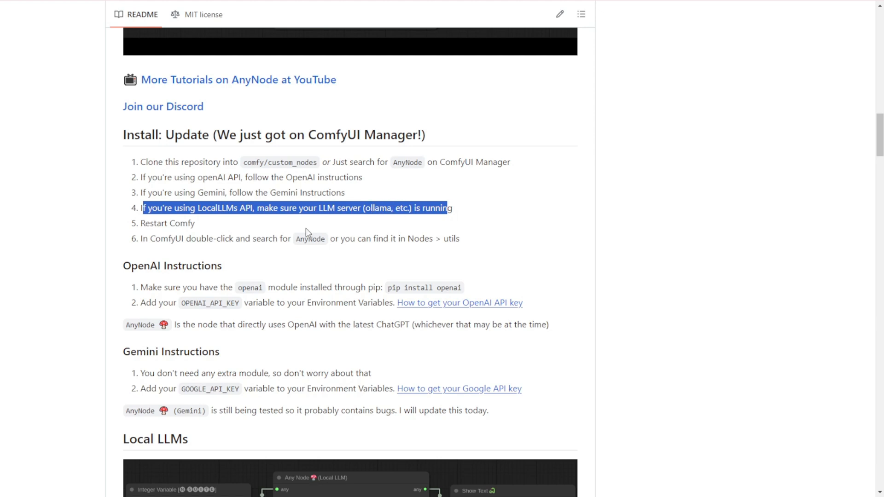
pyautogui.click(213, 223)
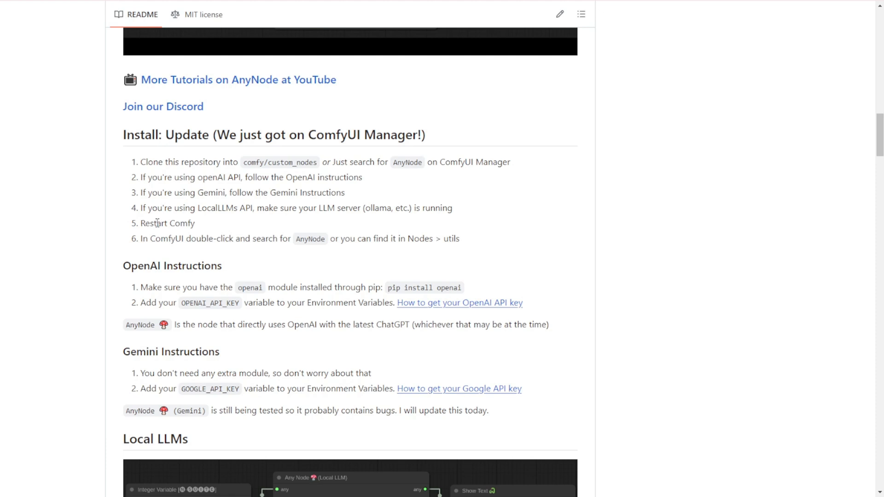
# - Review the README's OpenAI Instructions, Gemini Instructions and Local LLMs sections
pyautogui.scroll(-1, 138, 258)
pyautogui.moveTo(140, 232); pyautogui.dragTo(282, 246)
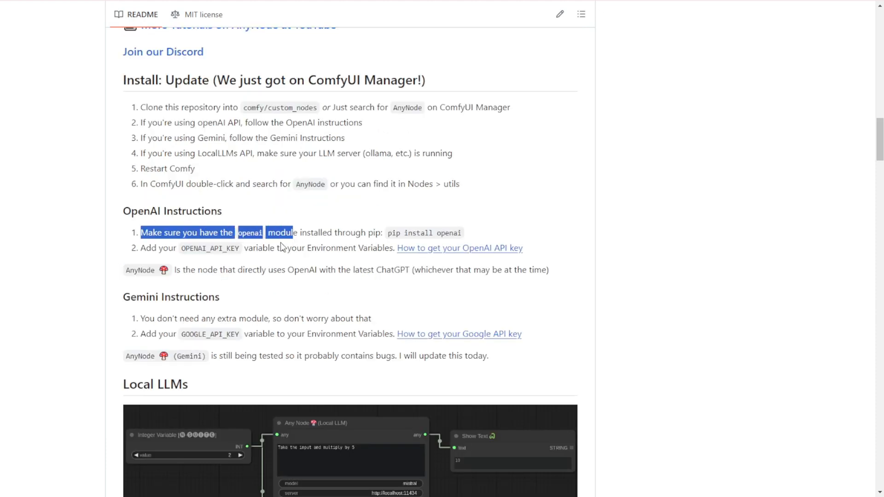
pyautogui.scroll(-2, 216, 328)
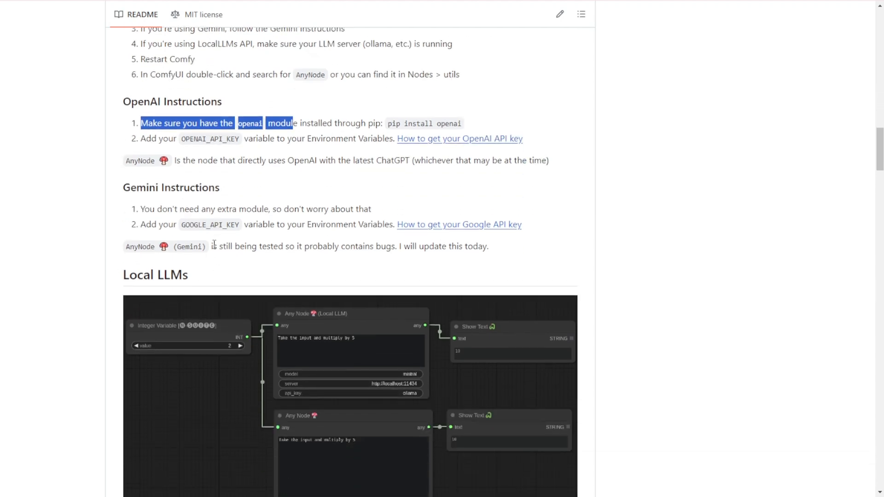
pyautogui.click(214, 244)
pyautogui.scroll(-2, 263, 261)
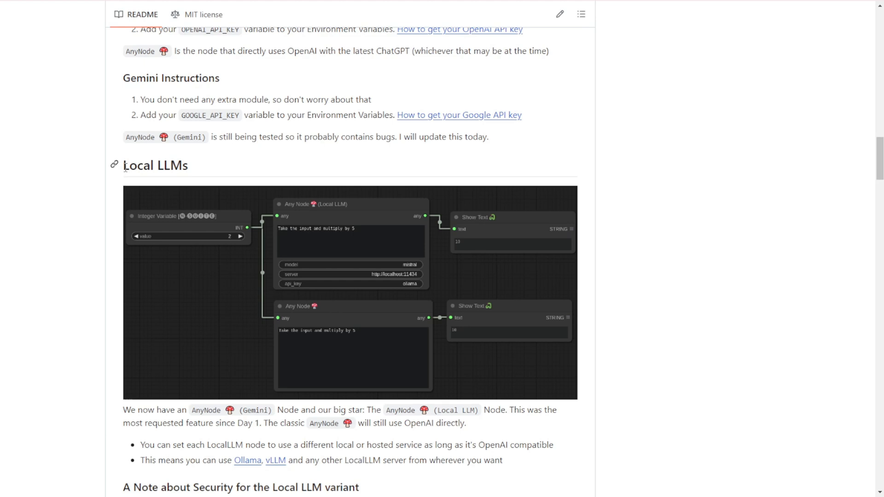
pyautogui.moveTo(125, 168); pyautogui.dragTo(191, 171)
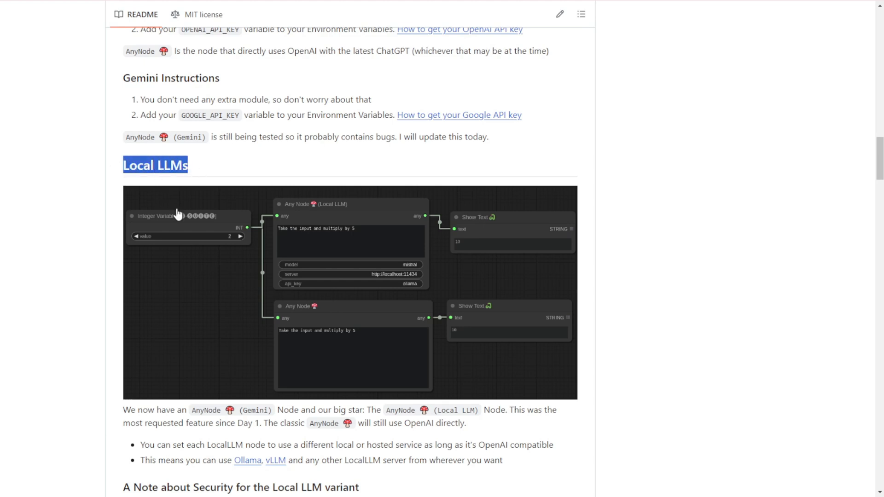
pyautogui.scroll(-2, 196, 259)
pyautogui.click(198, 267)
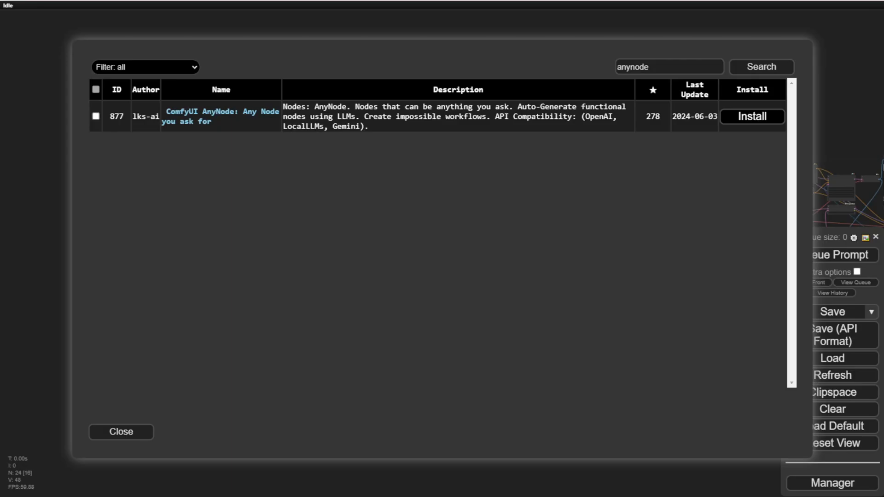
# - Install the ComfyUI AnyNode custom node from the "anynode" search results in ComfyUI Manager
pyautogui.click(631, 68)
pyautogui.doubleClick(631, 68)
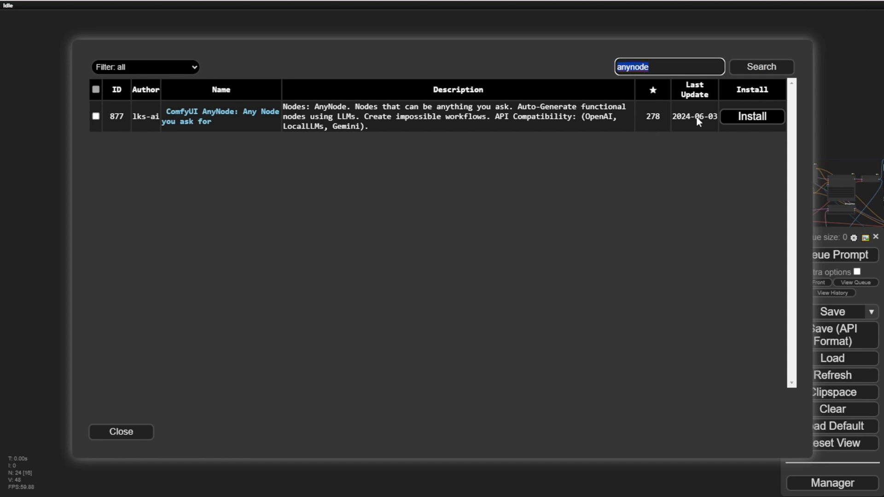
pyautogui.click(745, 122)
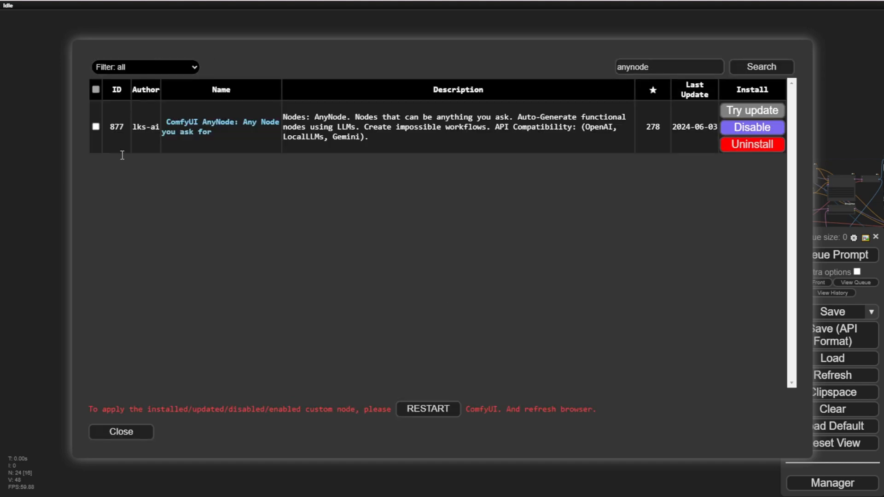
# - Open the AnyNode repository page from its Manager entry and check the LocalLLMs server requirement in the install instructions
pyautogui.click(212, 128)
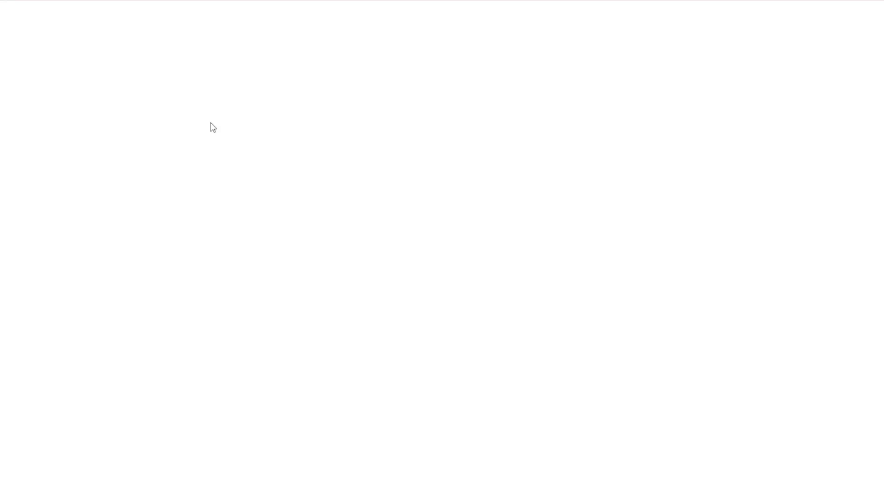
pyautogui.scroll(-10, 83, 238)
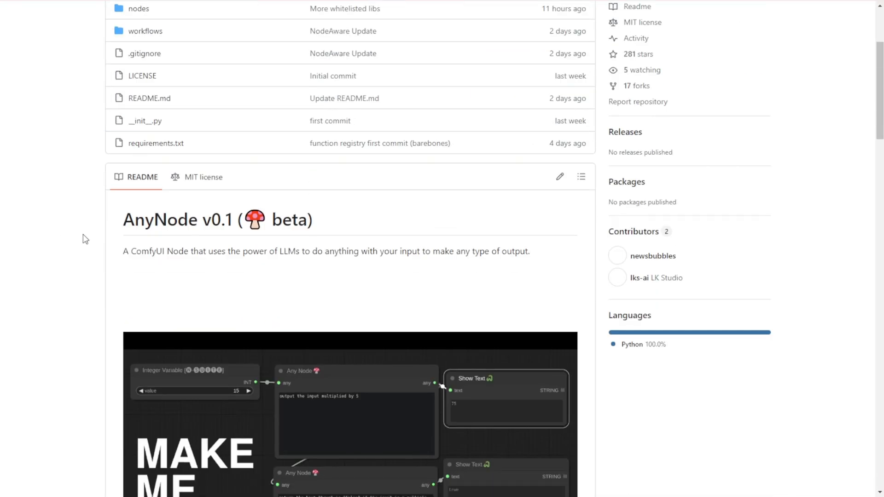
pyautogui.scroll(-10, 92, 354)
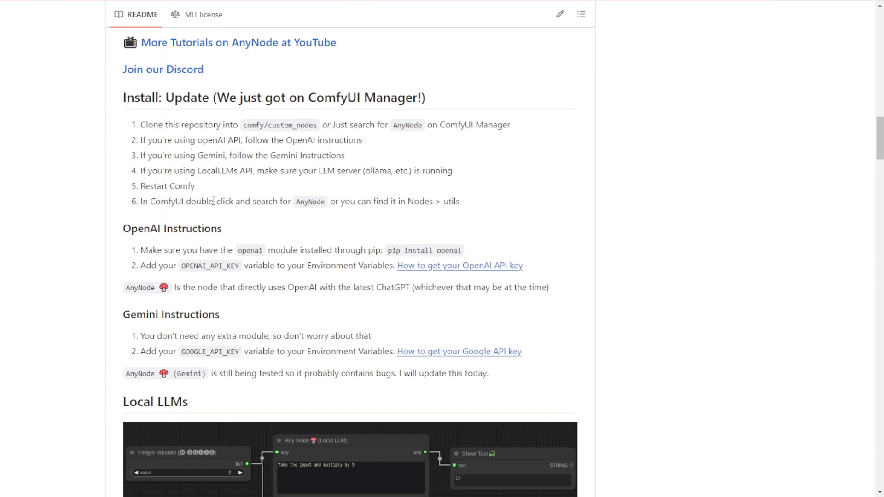
pyautogui.moveTo(147, 171); pyautogui.dragTo(437, 201)
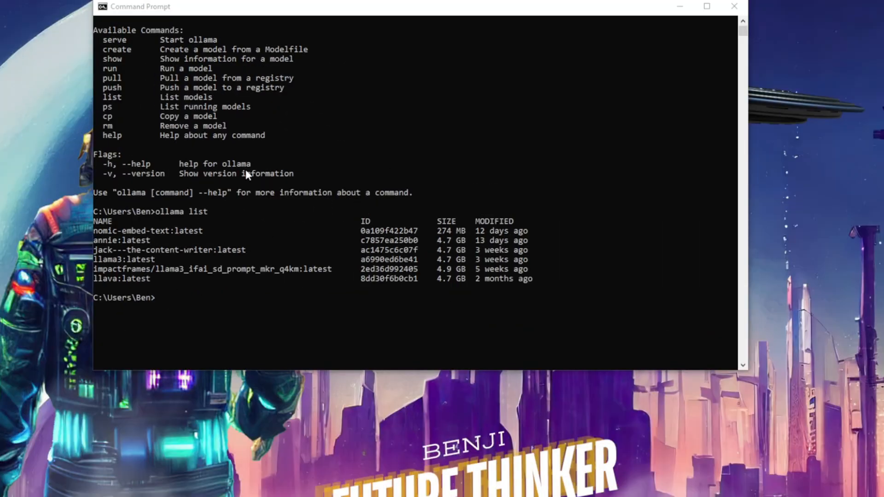
# - Switch to Command Prompt and review the ollama command help and the list of installed models
pyautogui.scroll(3, 245, 174)
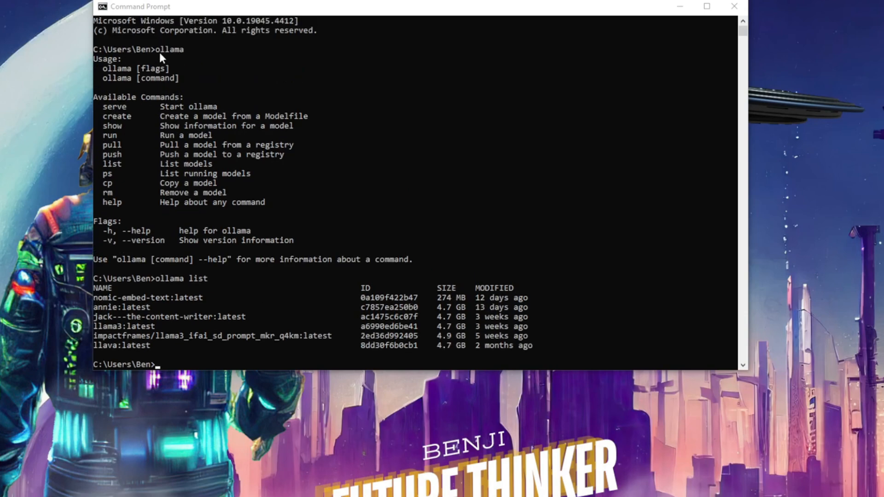
pyautogui.click(174, 50)
pyautogui.doubleClick(178, 49)
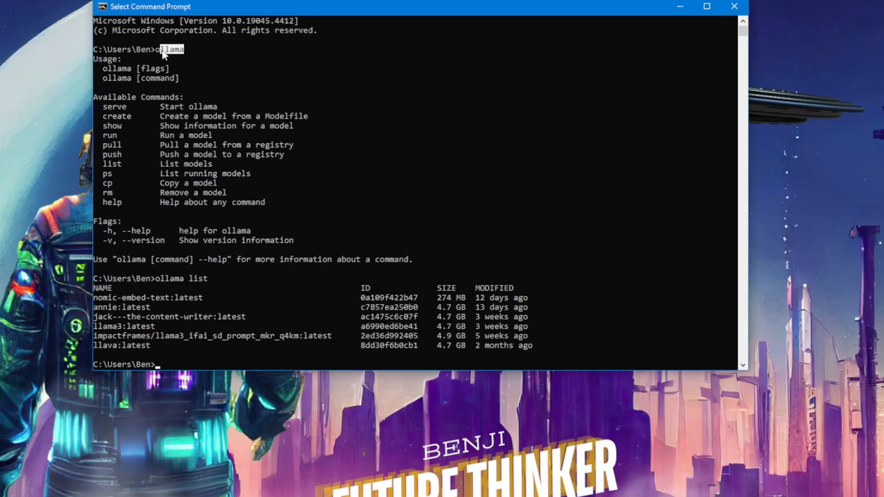
pyautogui.click(186, 79)
pyautogui.scroll(-3, 197, 148)
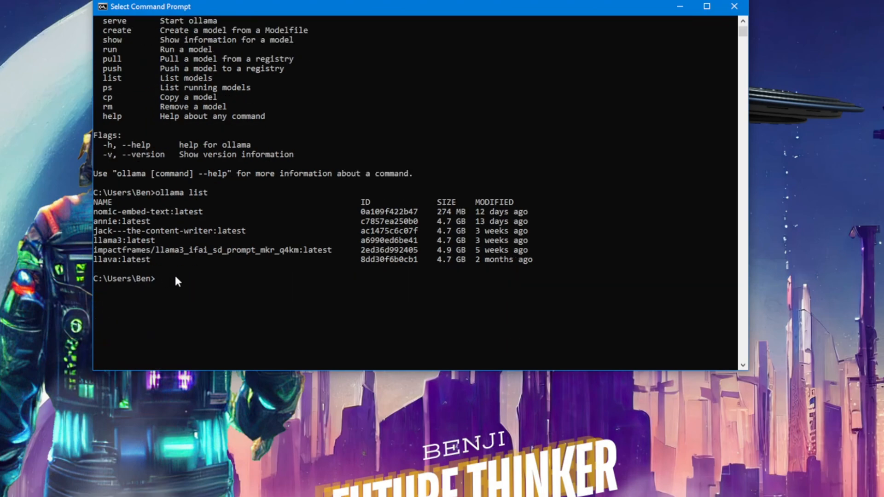
pyautogui.scroll(2, 198, 254)
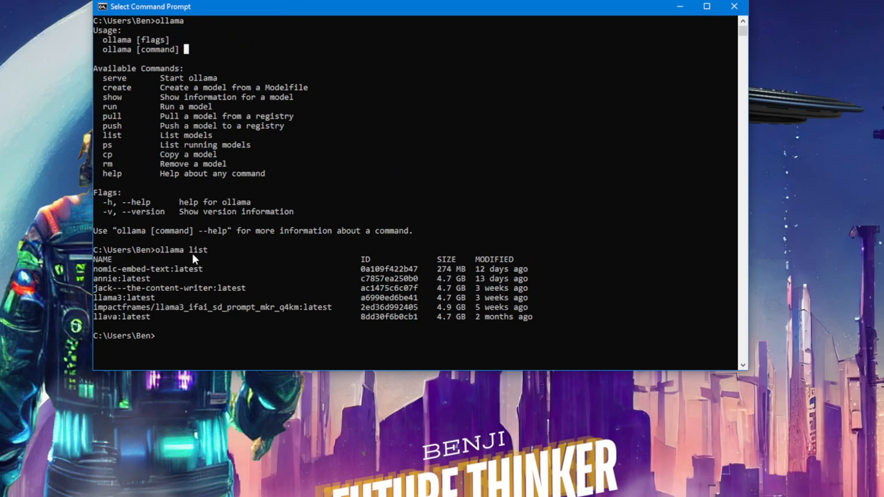
# - Try to execute "ollama run" without a model name
pyautogui.press('Up')
pyautogui.press('BackSpace')
pyautogui.press('BackSpace')
pyautogui.press('BackSpace')
pyautogui.press('BackSpace')
pyautogui.press('BackSpace')
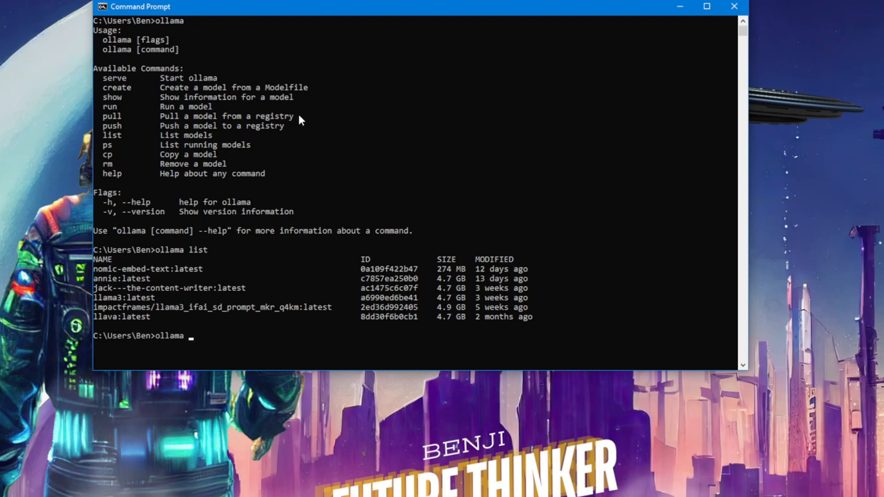
pyautogui.write('run')
pyautogui.press('Return')
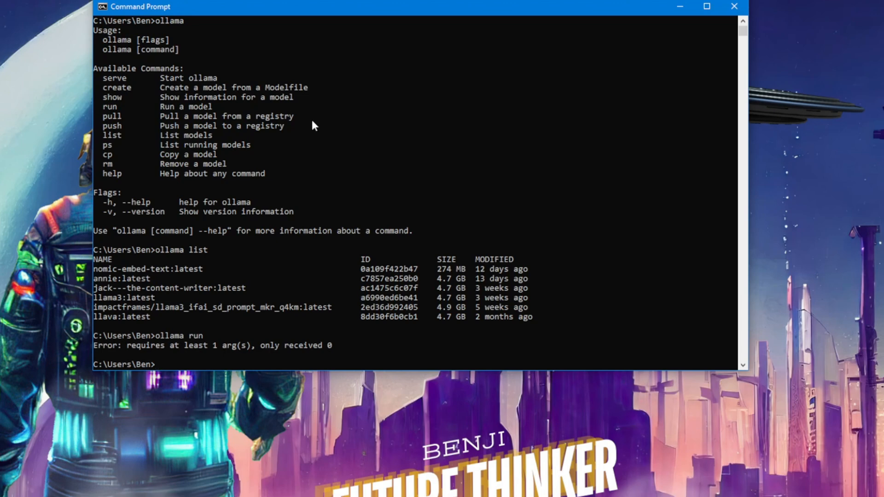
# - Start the llama3 model with the command "ollama run llama3"
pyautogui.press('Up')
pyautogui.scroll(-3, 318, 185)
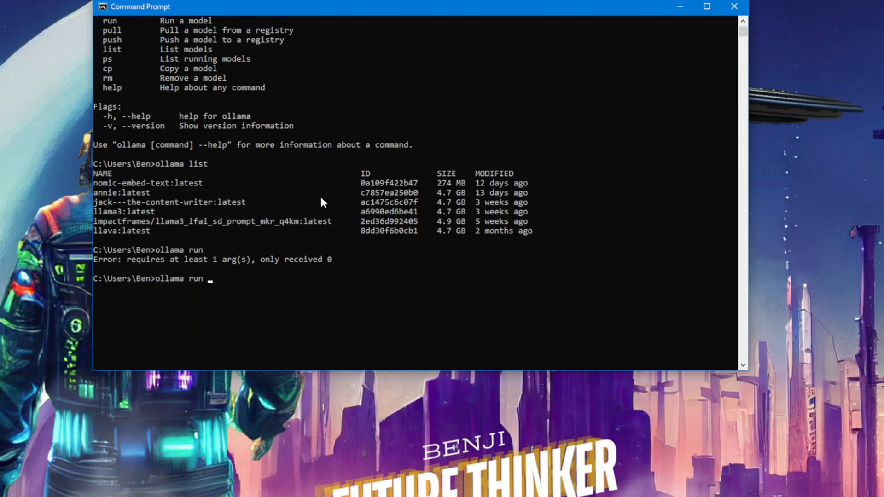
pyautogui.write('llama')
pyautogui.write('3')
pyautogui.press('Return')
pyautogui.scroll(-5, 138, 212)
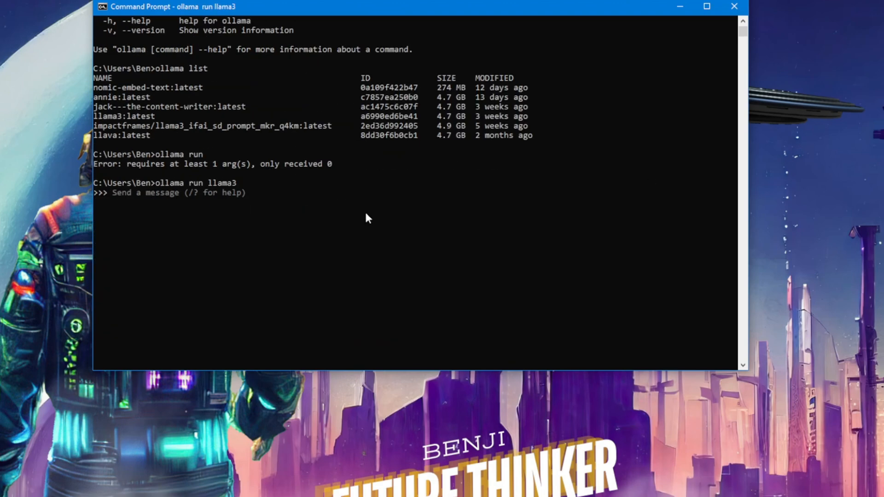
# - Send the message "hello! who are you?" to the running llama3 model
pyautogui.write('hello')
pyautogui.scroll(5, 367, 218)
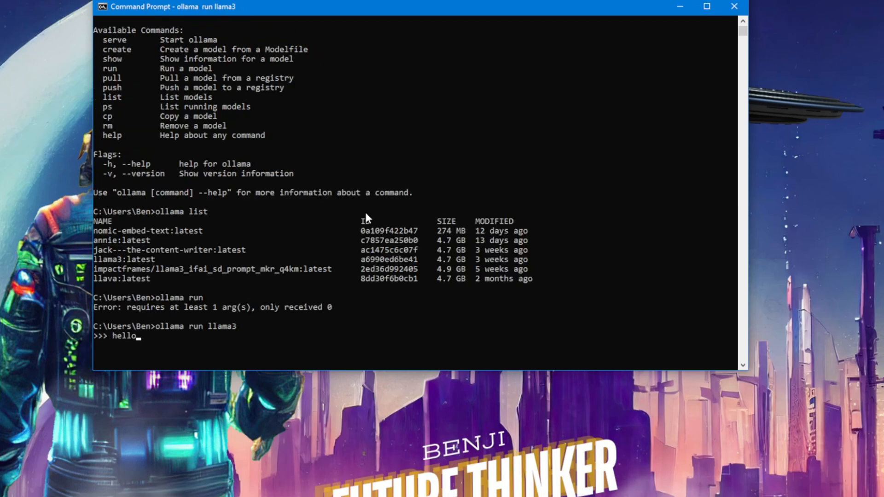
pyautogui.write('! who are you?')
pyautogui.press('Return')
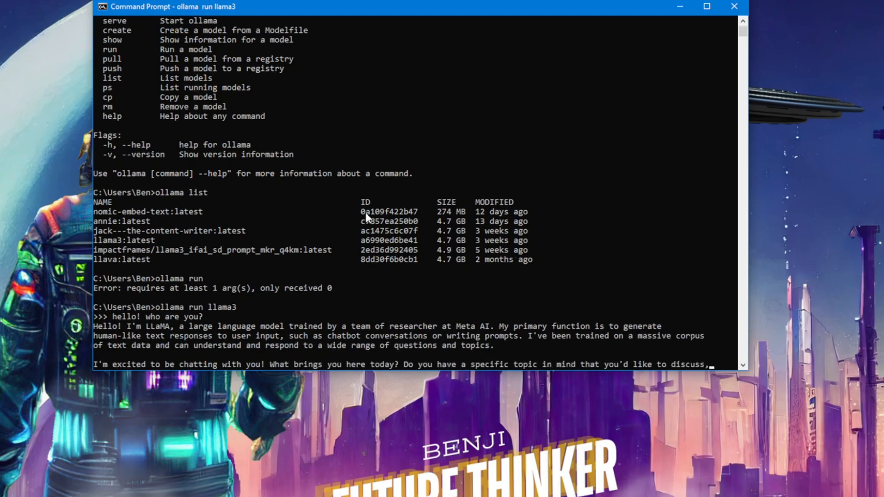
# - Read the llama3 model's reply about its identity in the terminal
pyautogui.scroll(-4, 375, 212)
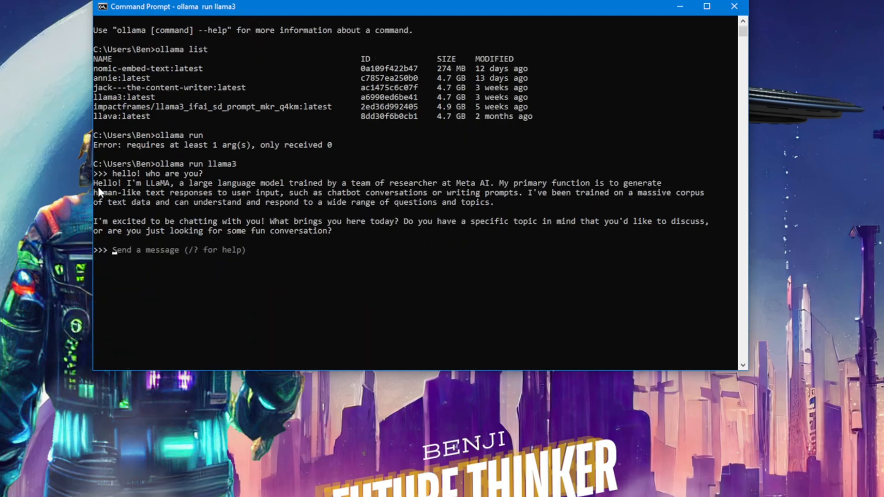
pyautogui.moveTo(98, 187); pyautogui.dragTo(184, 187)
pyautogui.click(216, 186)
pyautogui.click(472, 186)
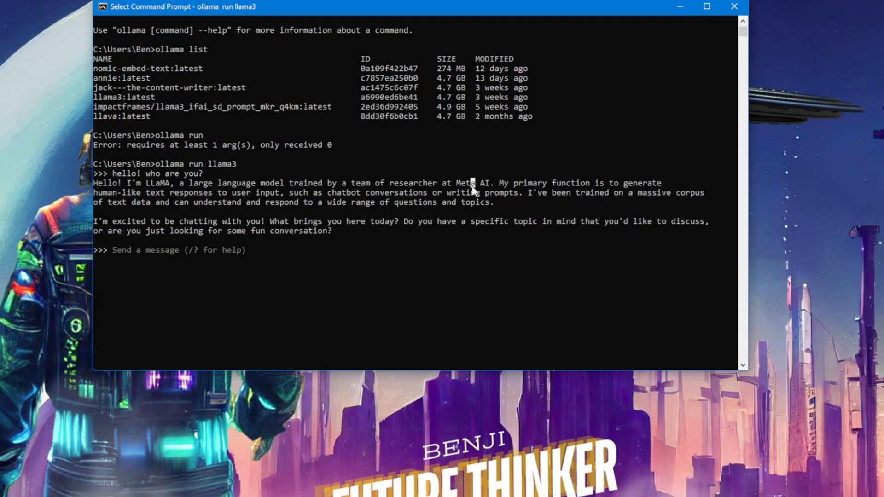
pyautogui.click(554, 193)
pyautogui.click(549, 259)
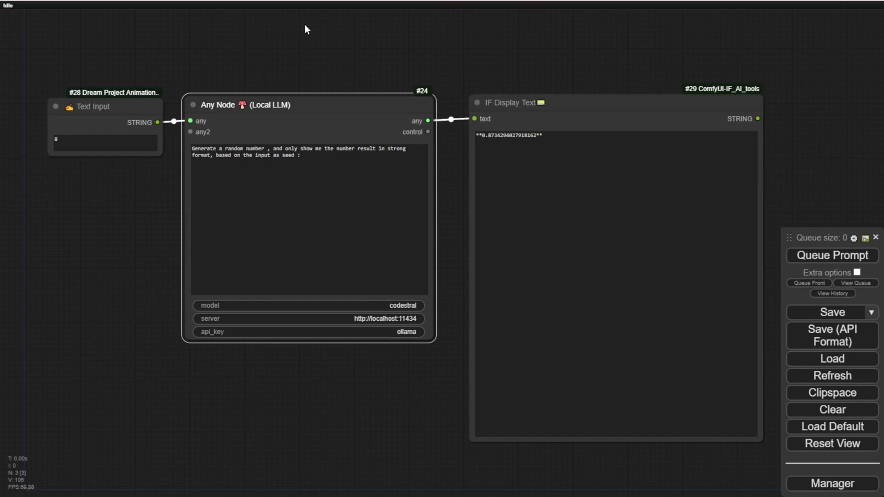
# - Switch to ComfyUI and inspect the Any Node (Local LLM) node in the workflow
pyautogui.click(247, 21)
pyautogui.scroll(11, 209, 112)
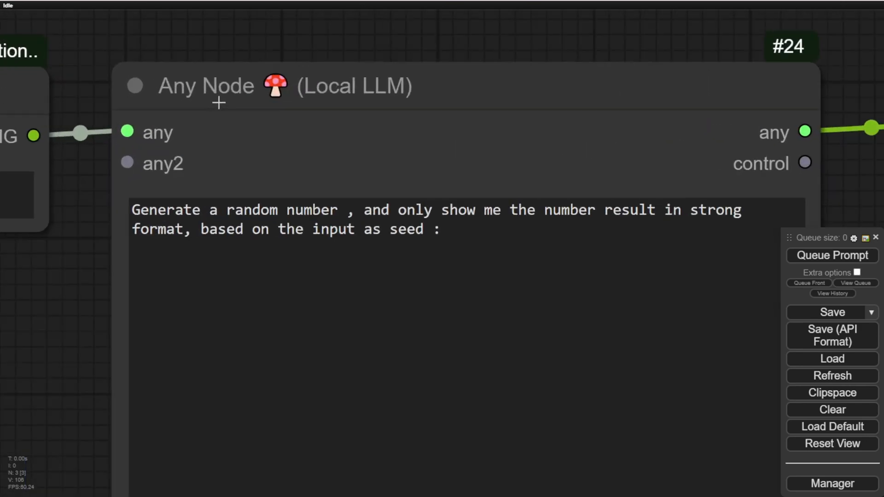
pyautogui.scroll(-10, 318, 97)
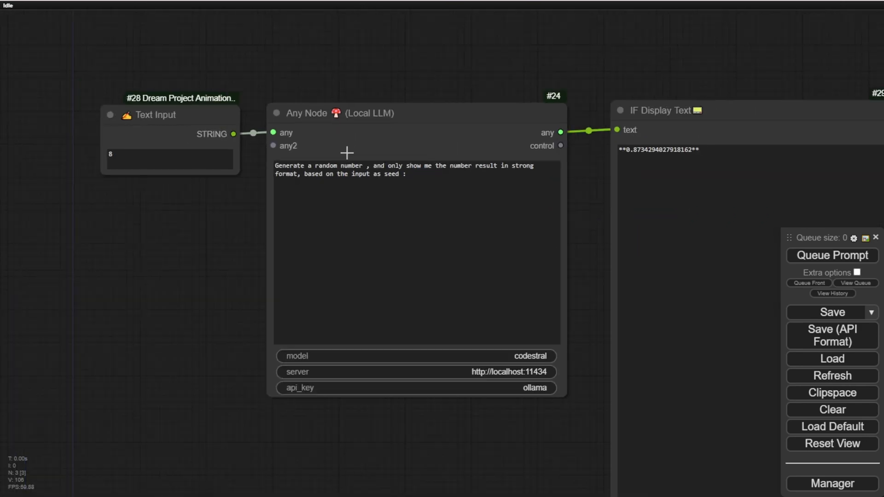
# - Search the node list for "Any" and add the standard Any Node on empty canvas above the Local LLM workflow
pyautogui.moveTo(382, 67); pyautogui.dragTo(348, 274)
pyautogui.doubleClick(320, 132)
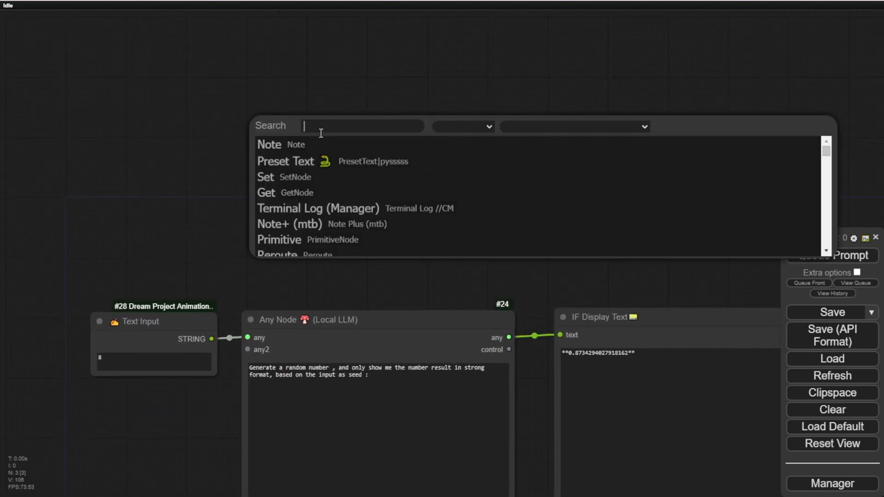
pyautogui.write('Any')
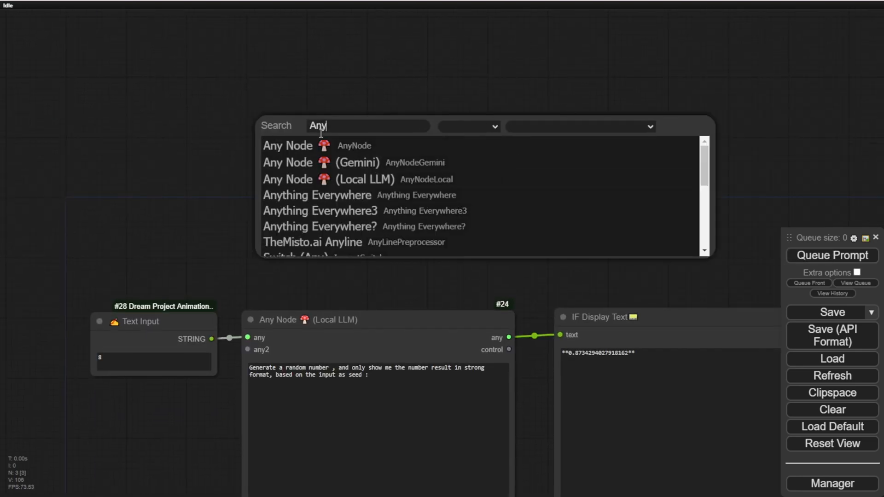
pyautogui.press('Return')
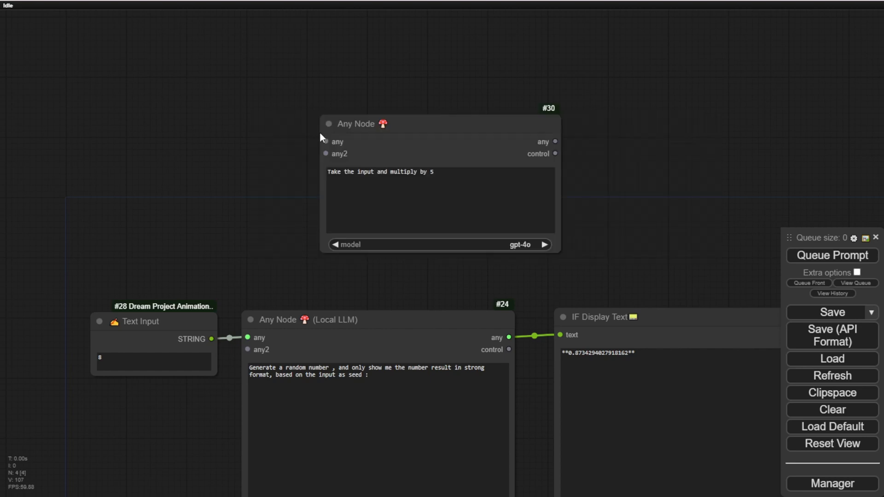
pyautogui.scroll(1, 316, 176)
pyautogui.scroll(3, 316, 176)
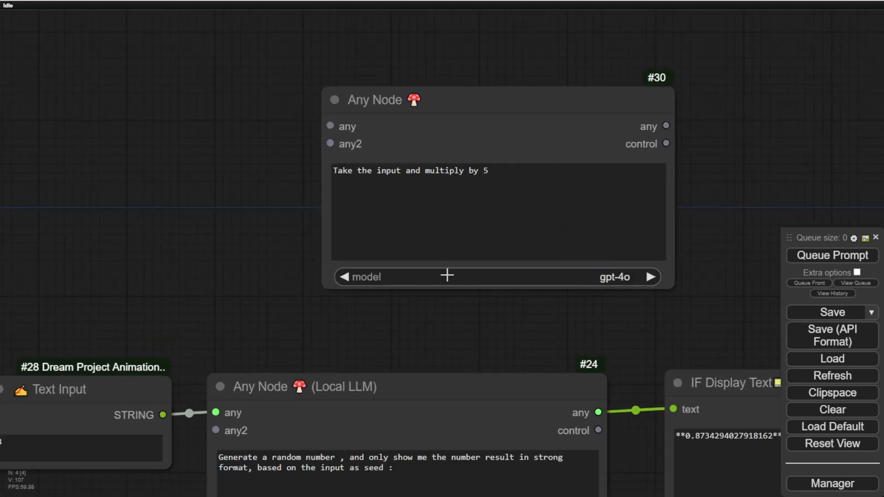
# - Check the model options of the standard Any Node, then delete that node from the canvas
pyautogui.moveTo(521, 304); pyautogui.dragTo(412, 291)
pyautogui.click(506, 263)
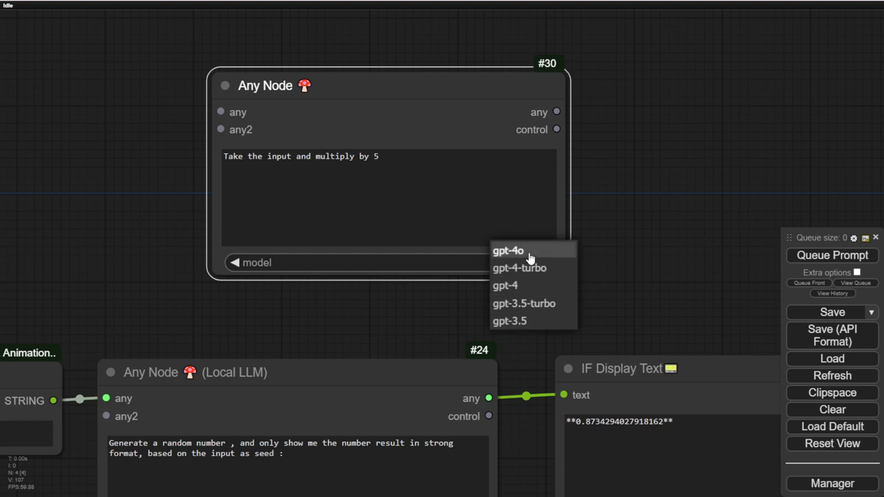
pyautogui.click(620, 236)
pyautogui.scroll(-3, 613, 237)
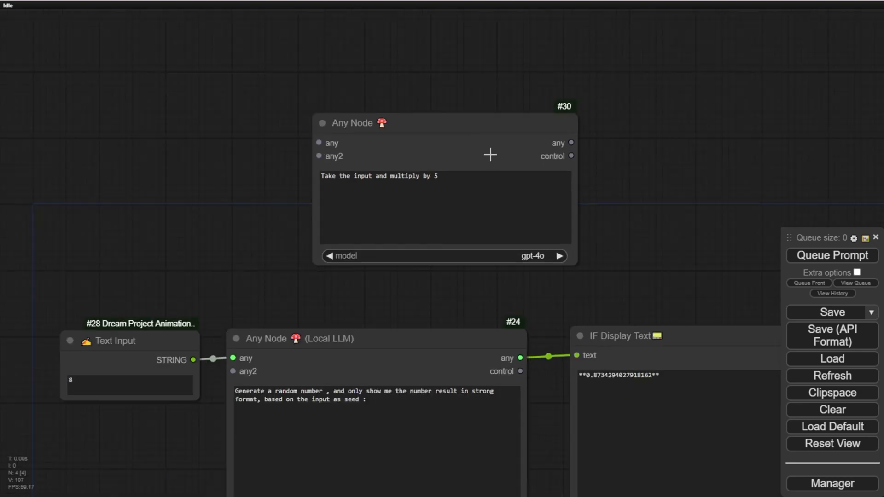
pyautogui.press('Delete')
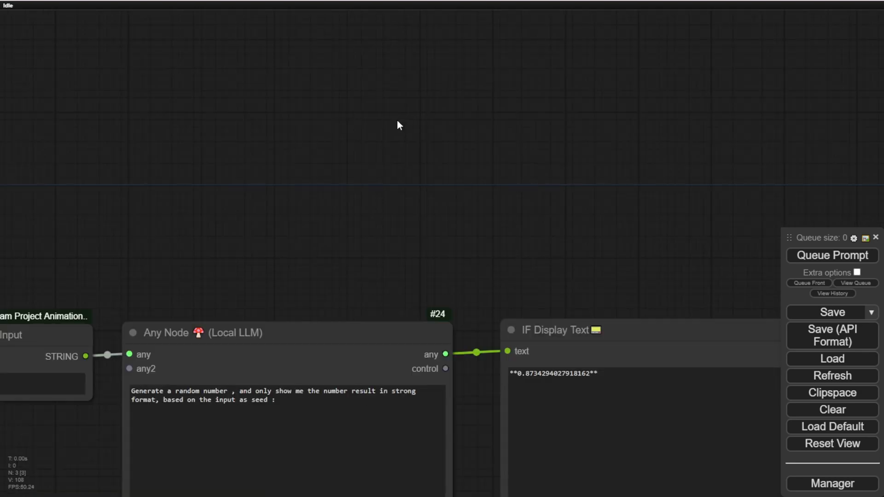
# - Inspect the model, server and api_key settings of Any Node (Local LLM), and check the Ollama server's status page in the browser
pyautogui.scroll(-4, 358, 157)
pyautogui.moveTo(358, 163); pyautogui.dragTo(384, 77)
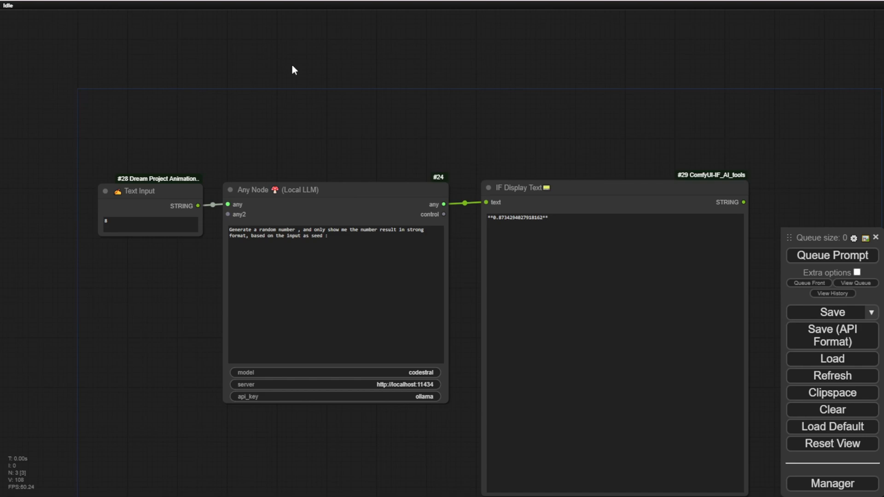
pyautogui.scroll(3, 396, 134)
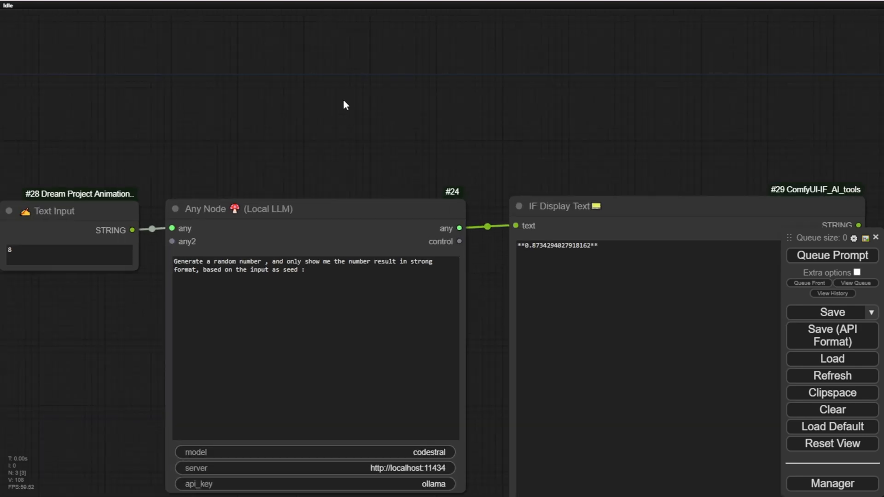
pyautogui.moveTo(364, 109); pyautogui.dragTo(408, 29)
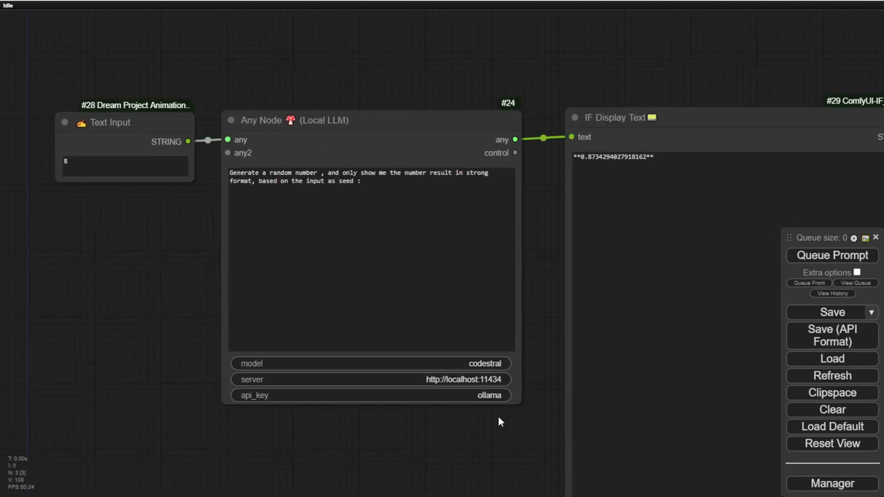
pyautogui.scroll(3, 498, 416)
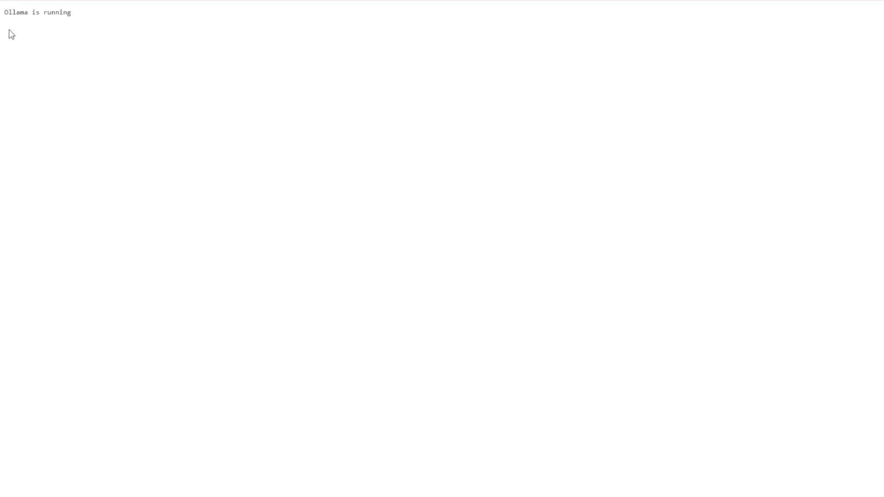
pyautogui.moveTo(12, 12); pyautogui.dragTo(75, 12)
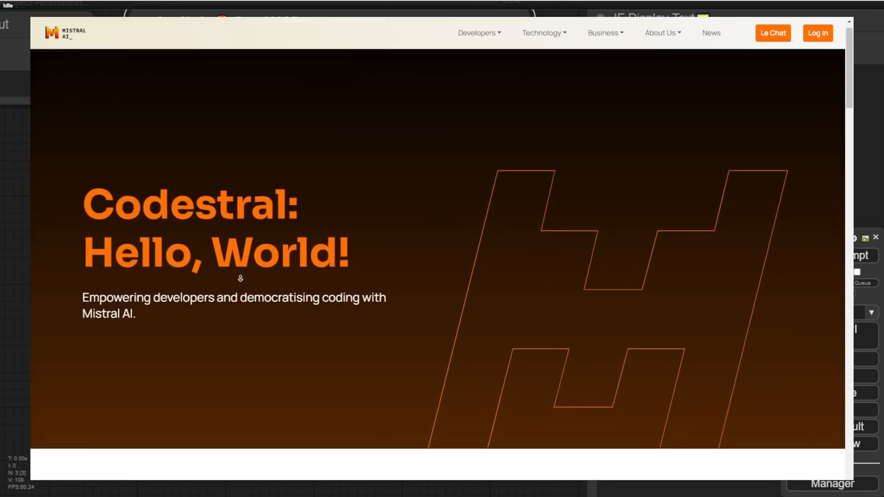
# - Read Mistral AI's Codestral announcement, including the benchmark tables and the sections on getting started with the model
pyautogui.scroll(-7, 241, 276)
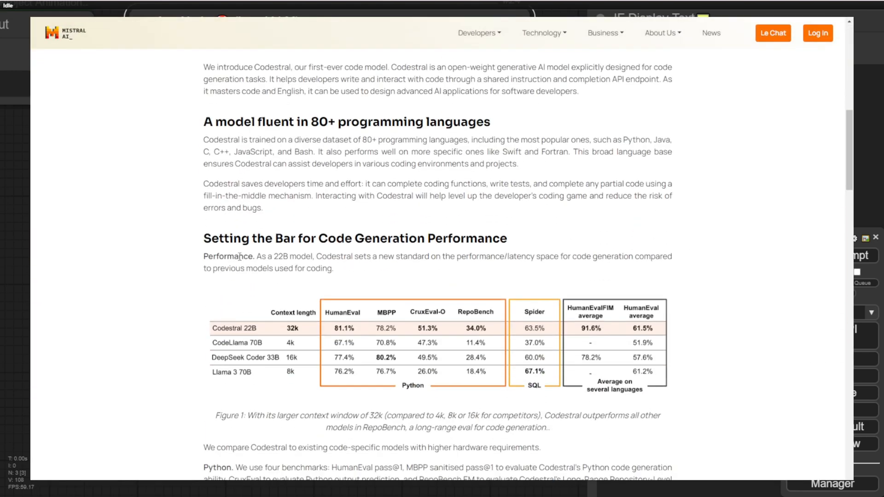
pyautogui.scroll(-4, 232, 274)
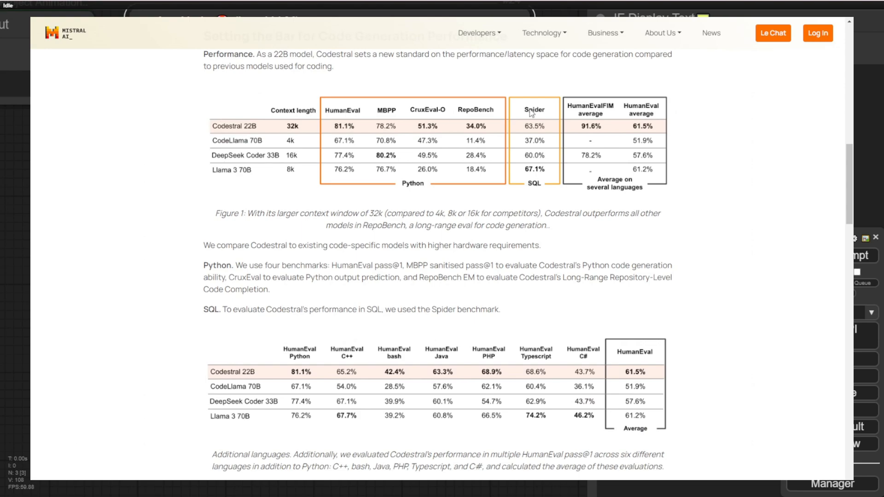
pyautogui.scroll(-8, 399, 316)
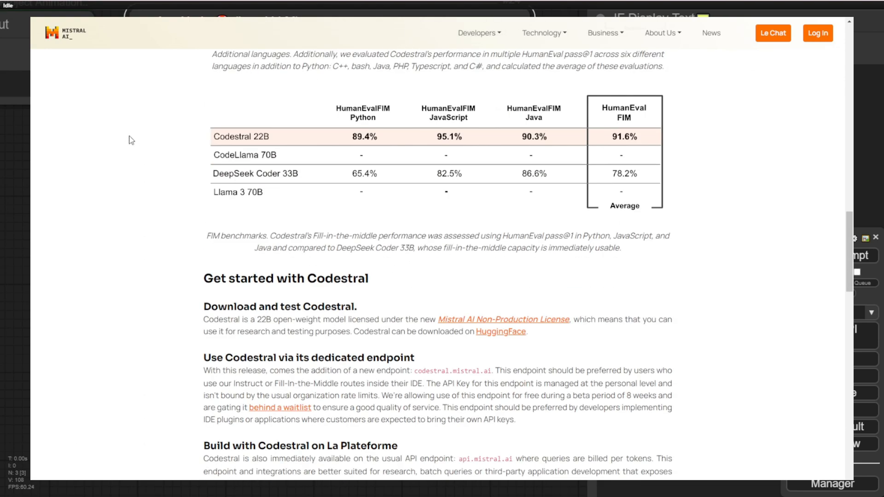
pyautogui.scroll(-6, 536, 154)
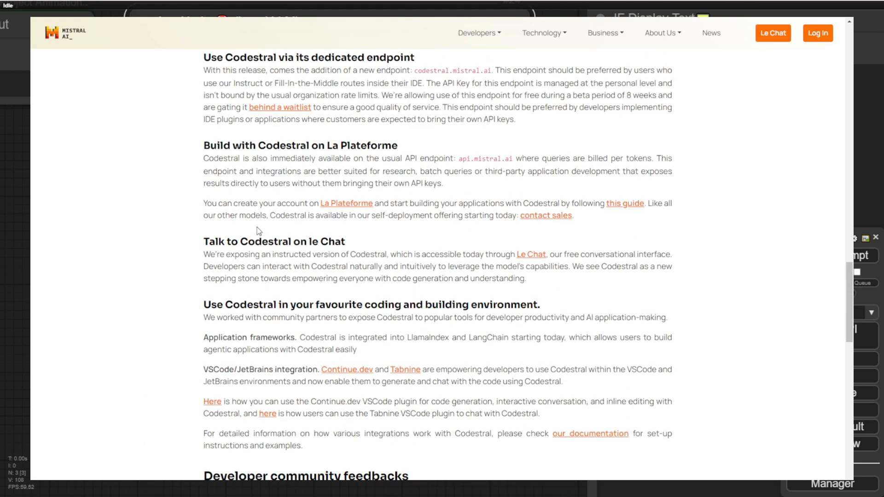
pyautogui.scroll(-9, 442, 215)
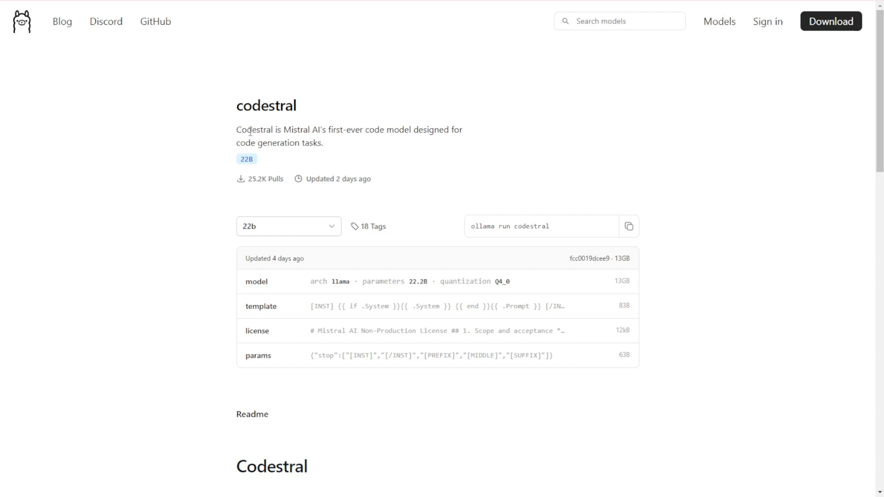
# - Review the codestral page in the Ollama model library, covering its model details, run command and readme
pyautogui.scroll(-3, 233, 253)
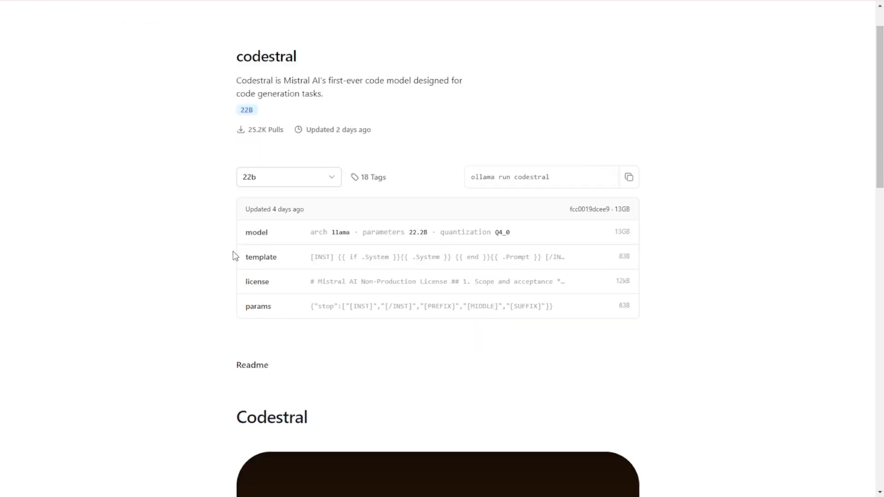
pyautogui.scroll(3, 223, 251)
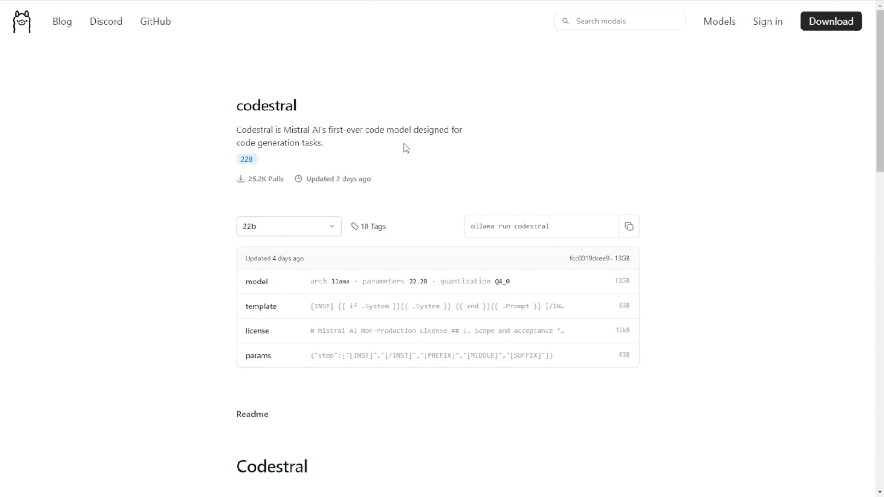
pyautogui.scroll(-3, 399, 310)
pyautogui.scroll(-7, 399, 312)
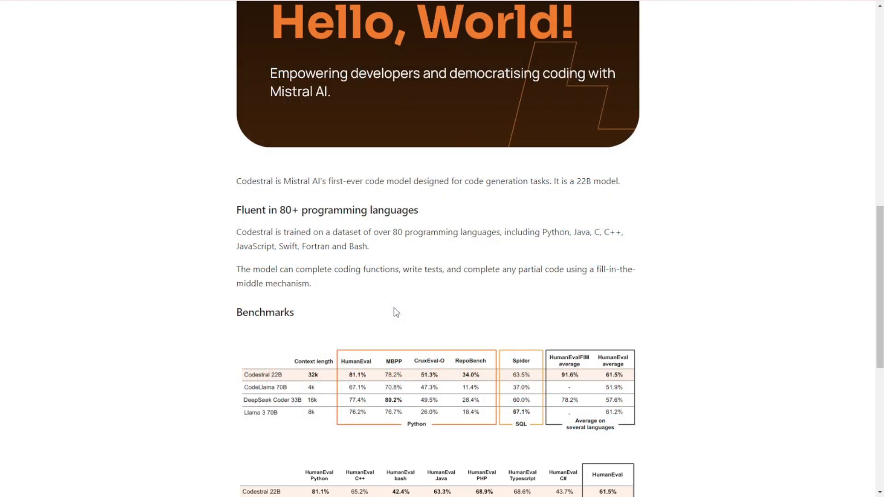
pyautogui.scroll(-1, 376, 312)
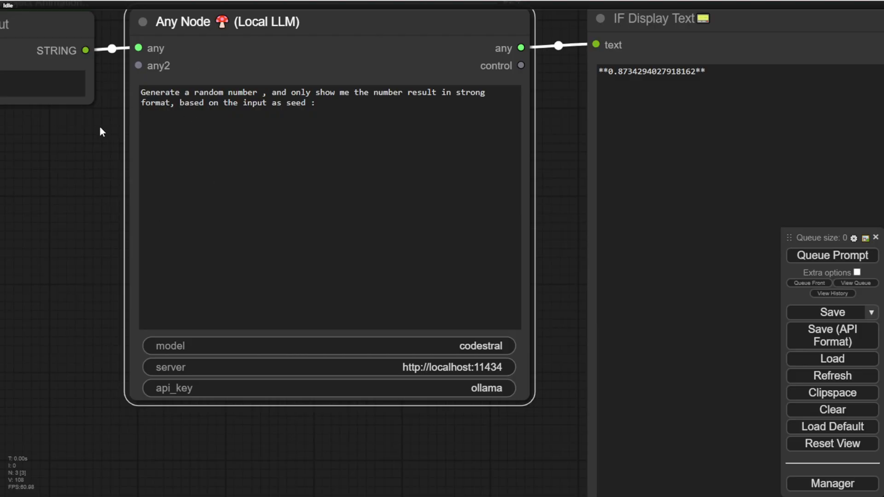
# - Return to ComfyUI and look over the Local LLM workflow from Text Input to IF Display Text
pyautogui.scroll(-3, 83, 149)
pyautogui.moveTo(37, 164); pyautogui.dragTo(133, 224)
pyautogui.scroll(3, 276, 133)
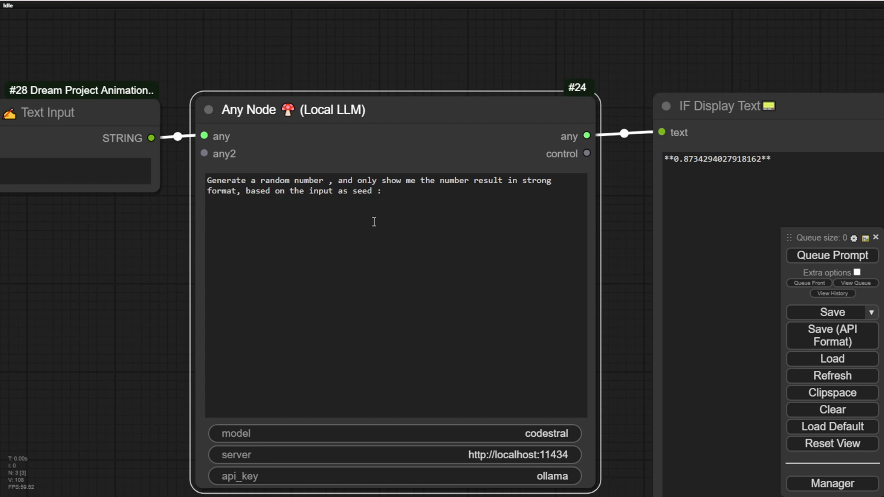
pyautogui.moveTo(395, 101)
pyautogui.mouseDown()
pyautogui.moveTo(427, 94)
pyautogui.moveTo(394, 108)
pyautogui.mouseUp()
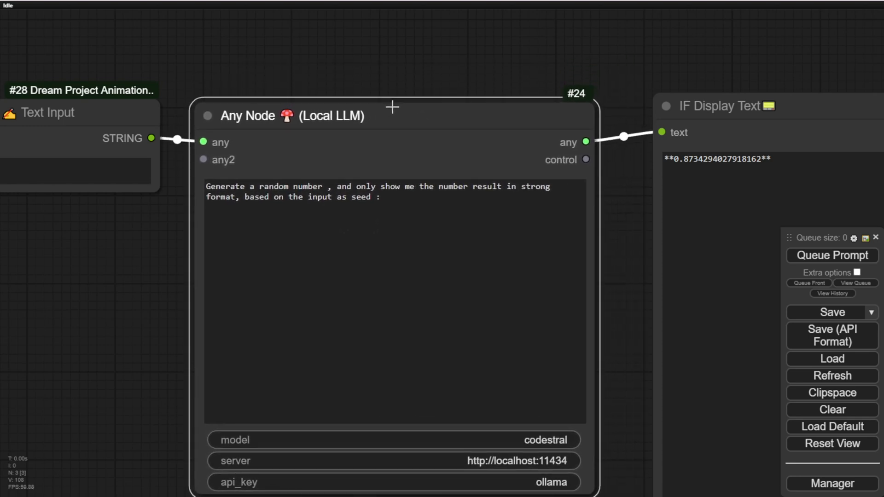
pyautogui.scroll(-3, 99, 136)
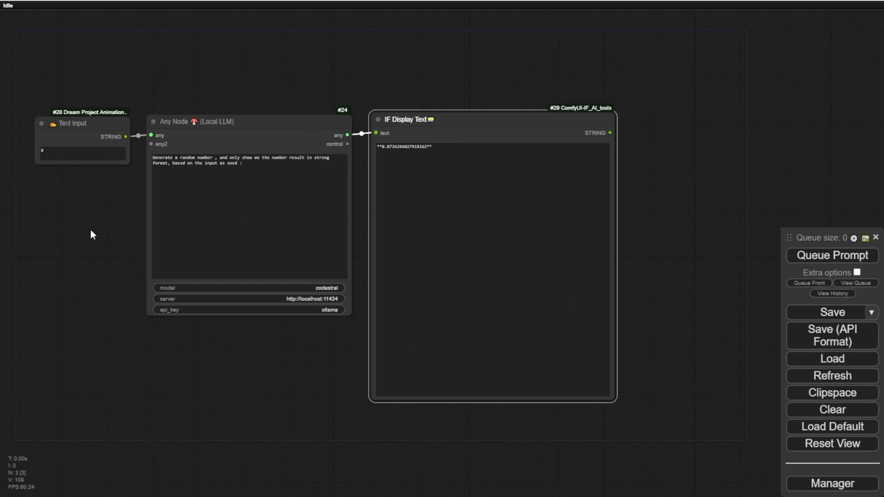
pyautogui.moveTo(500, 112); pyautogui.dragTo(501, 108)
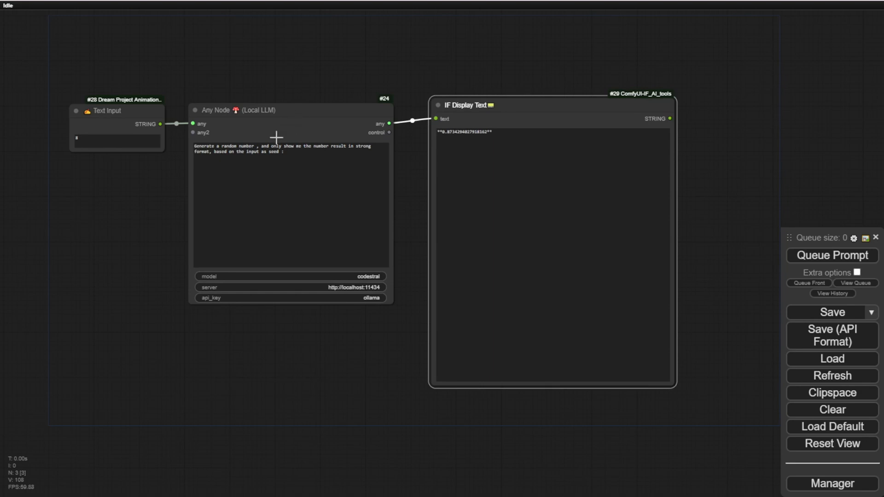
# - Examine the Text Input value and the prompt, model, server and api_key fields of Any Node (Local LLM)
pyautogui.scroll(3, 276, 136)
pyautogui.moveTo(115, 210); pyautogui.dragTo(242, 241)
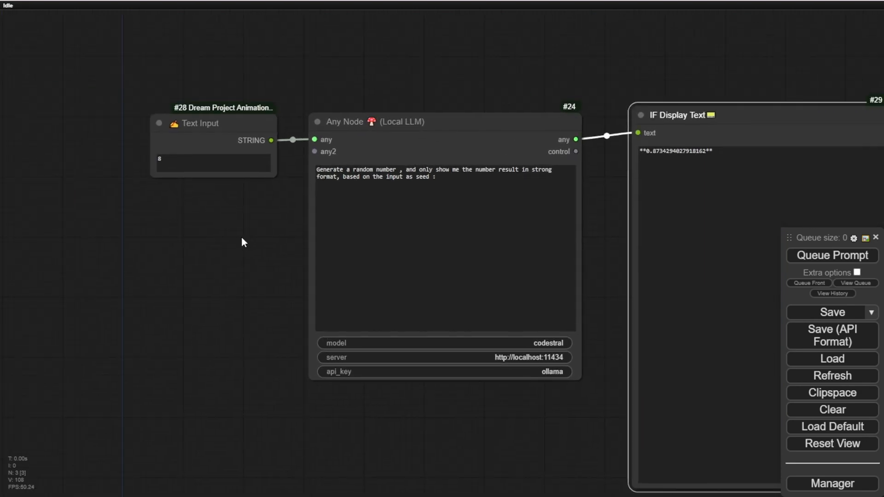
pyautogui.scroll(6, 221, 124)
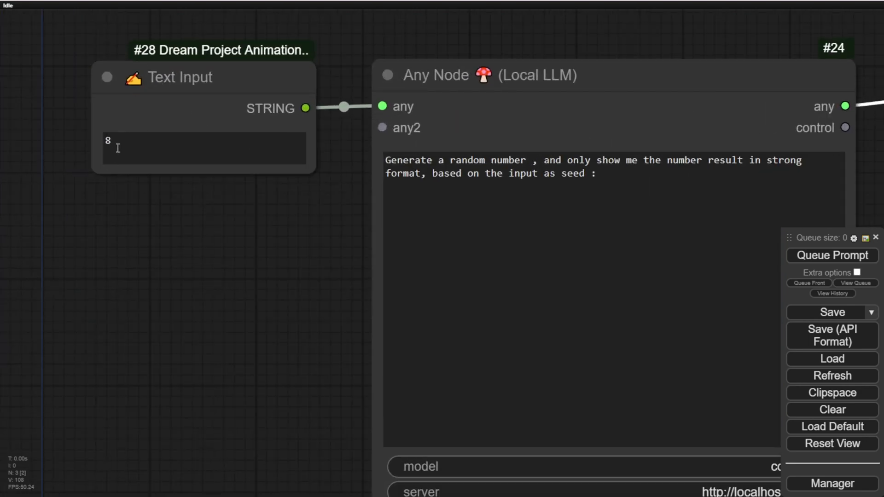
pyautogui.moveTo(217, 203); pyautogui.dragTo(32, 196)
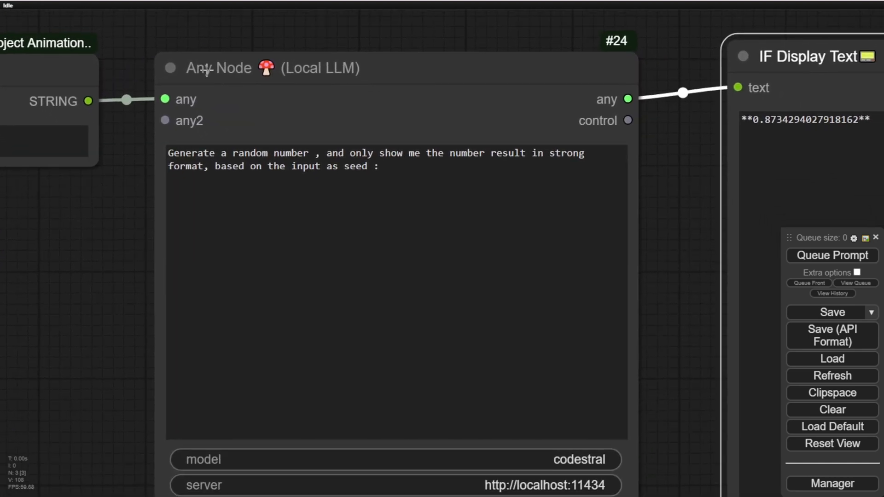
pyautogui.moveTo(207, 69)
pyautogui.mouseDown()
pyautogui.moveTo(222, 67)
pyautogui.moveTo(208, 63)
pyautogui.mouseUp()
pyautogui.moveTo(684, 427); pyautogui.dragTo(666, 275)
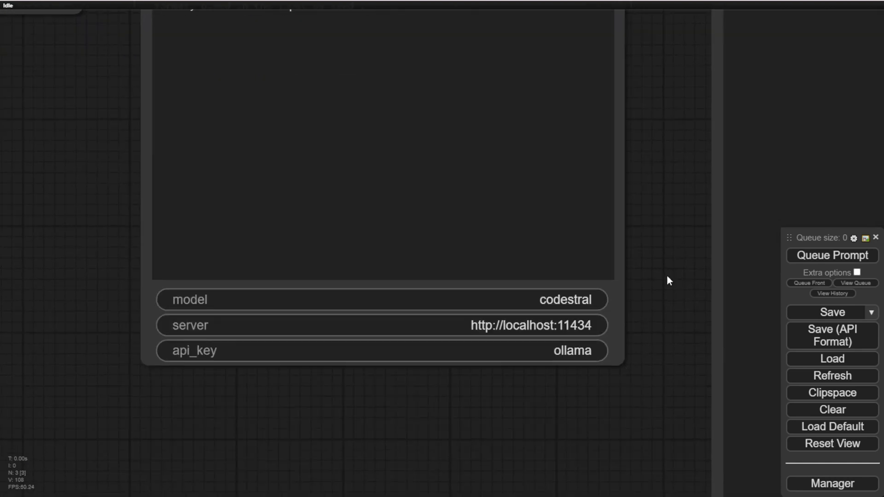
pyautogui.moveTo(648, 198); pyautogui.dragTo(691, 361)
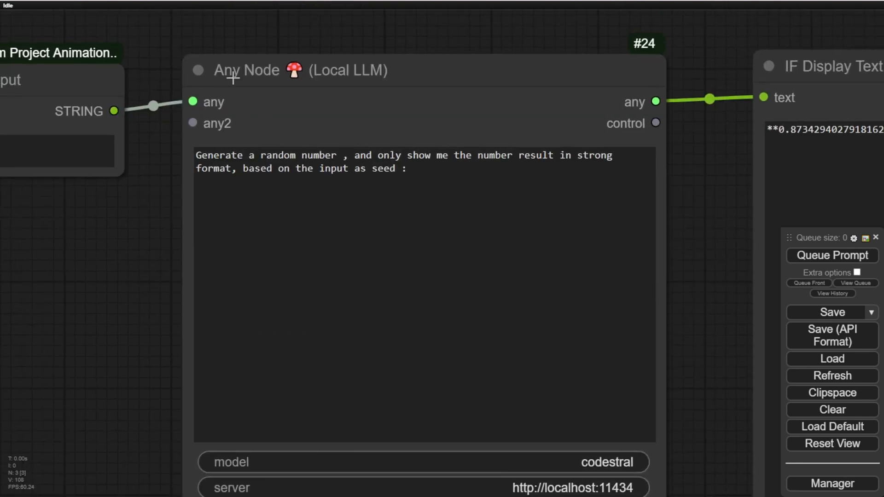
# - Correct the Any Node (Local LLM) prompt so that it asks for the number result in "string" format
pyautogui.click(202, 158)
pyautogui.moveTo(203, 158); pyautogui.dragTo(322, 155)
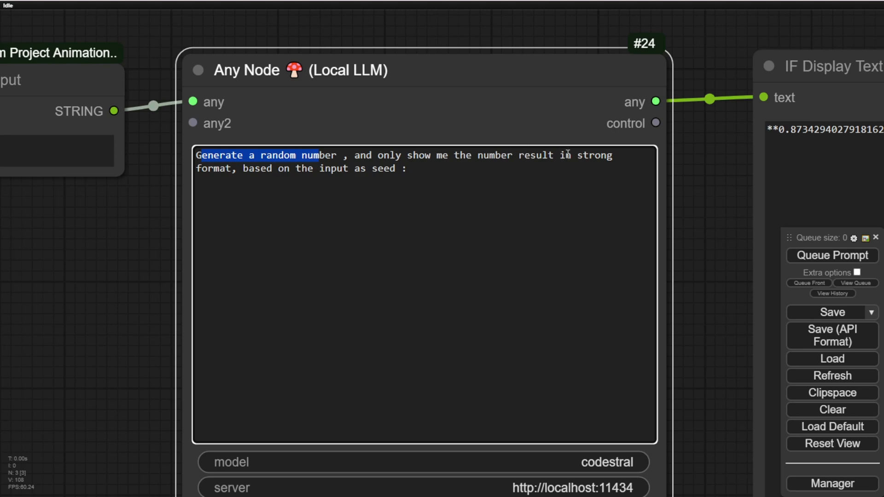
pyautogui.click(601, 158)
pyautogui.press('BackSpace')
pyautogui.write('i')
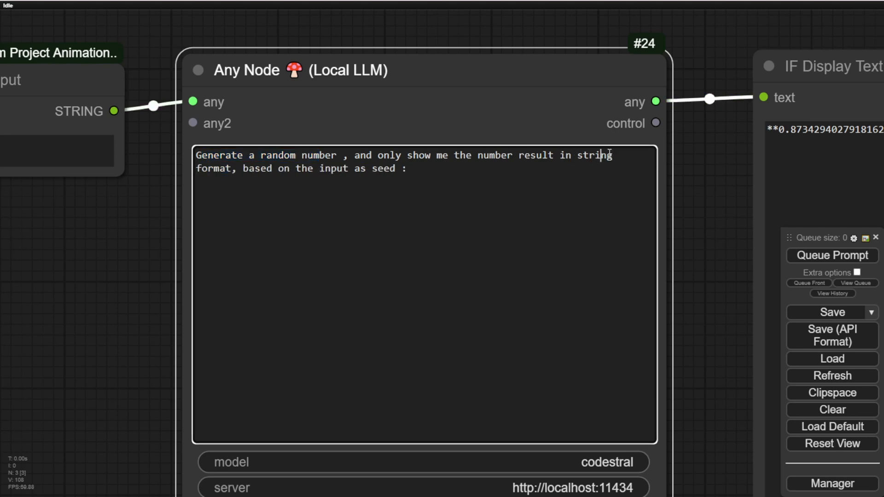
pyautogui.moveTo(531, 156); pyautogui.dragTo(281, 189)
pyautogui.click(296, 170)
# - Trace the workflow from the Text Input seed through the corrected prompt to the number shown in IF Display Text
pyautogui.moveTo(133, 210); pyautogui.dragTo(326, 207)
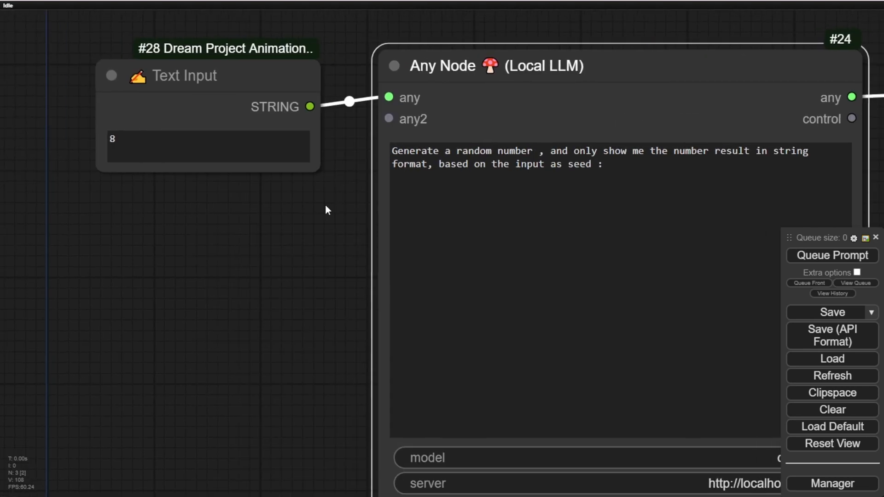
pyautogui.click(253, 55)
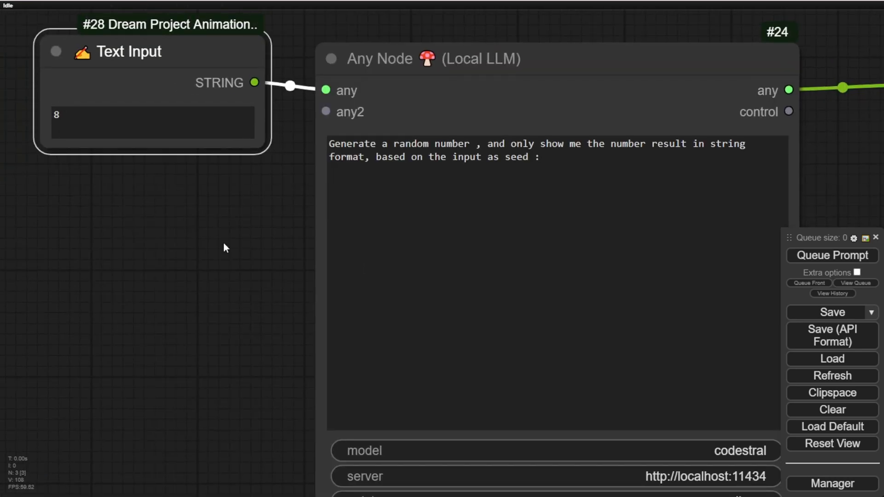
pyautogui.moveTo(217, 238); pyautogui.dragTo(0, 251)
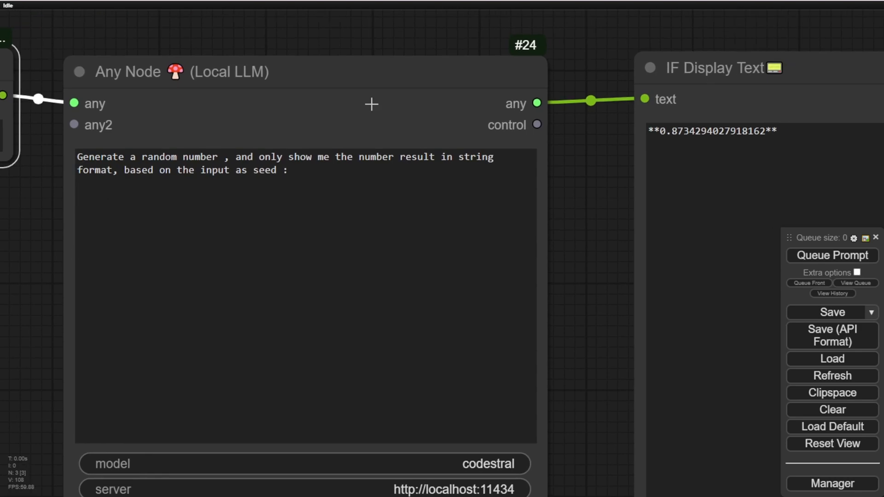
pyautogui.moveTo(576, 134); pyautogui.dragTo(366, 135)
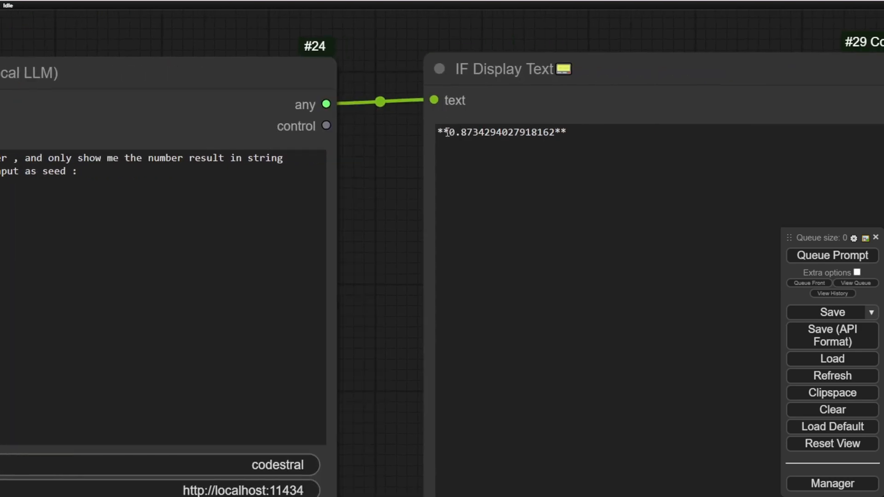
pyautogui.moveTo(449, 132); pyautogui.dragTo(519, 135)
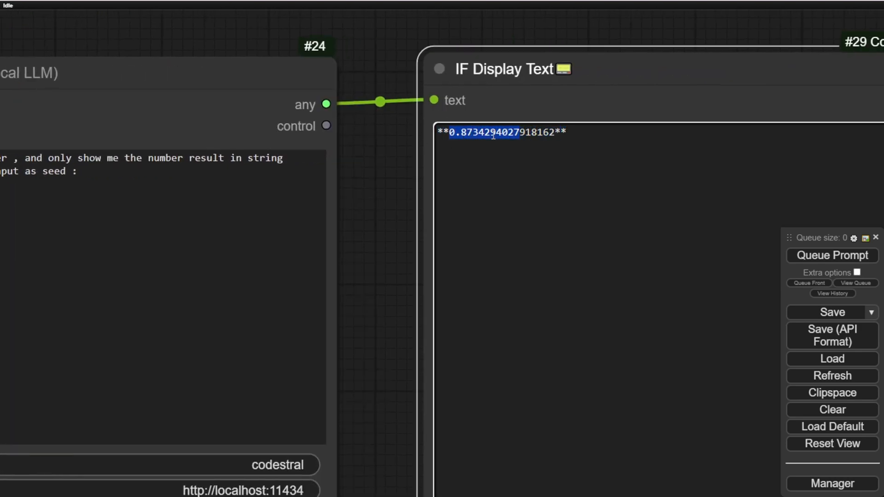
# - Queue the prompt to run the Local LLM random number workflow
pyautogui.scroll(-3, 378, 194)
pyautogui.moveTo(378, 193); pyautogui.dragTo(520, 145)
pyautogui.click(826, 258)
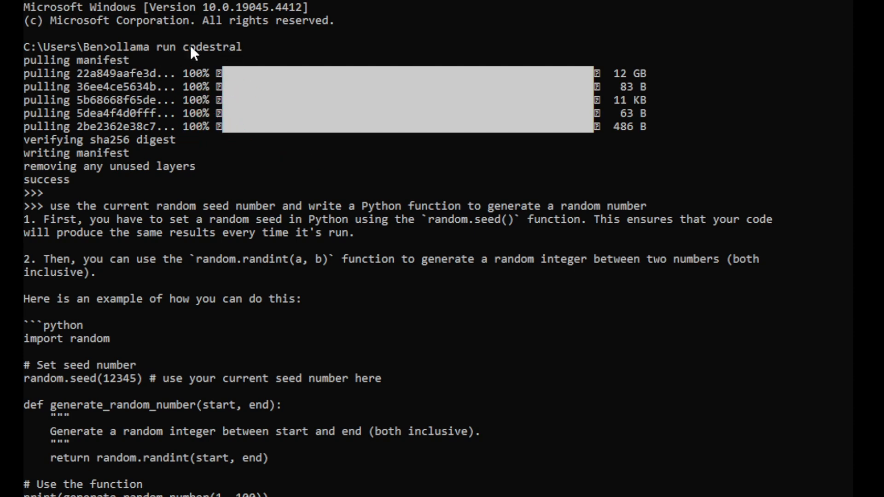
# - Review the ollama run codestral command and the model's sample Python answer in the Command Prompt window
pyautogui.moveTo(115, 48); pyautogui.dragTo(233, 48)
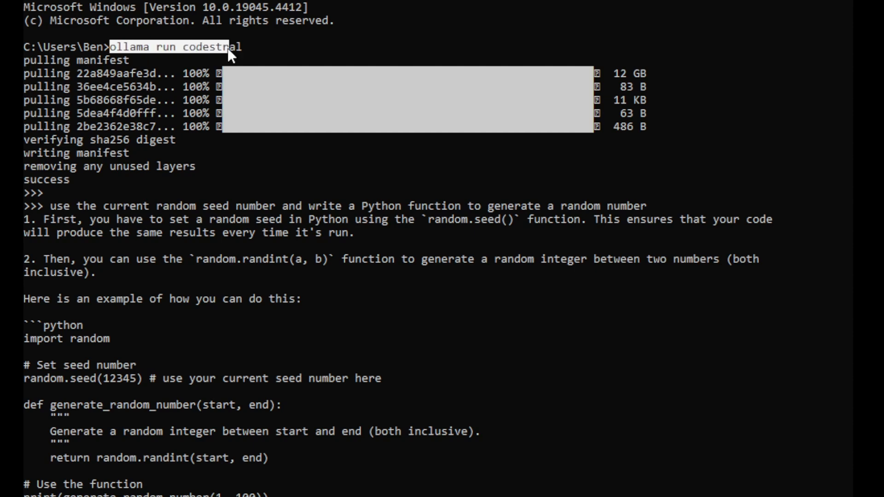
pyautogui.click(192, 99)
pyautogui.scroll(-2, 167, 231)
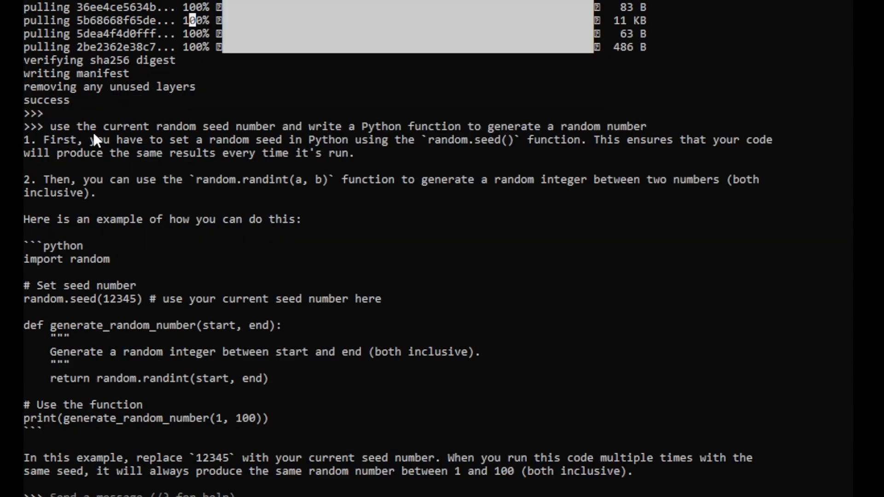
pyautogui.scroll(-2, 93, 132)
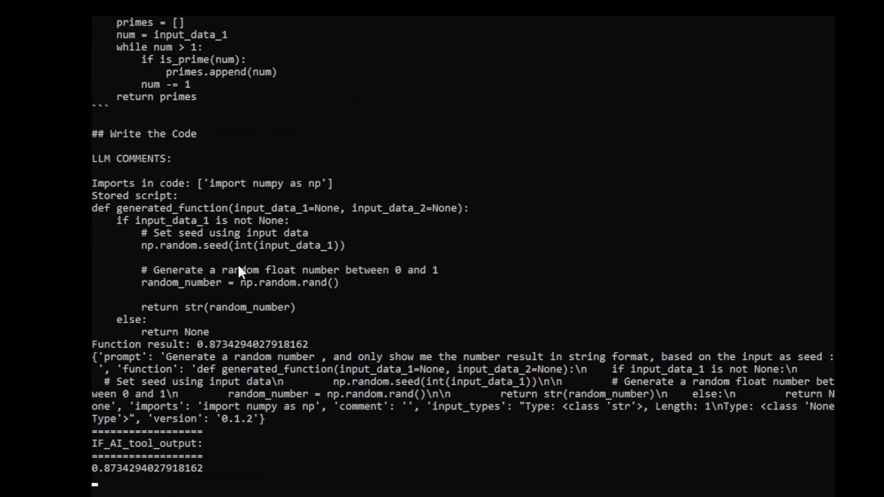
# - Examine the example prime-number function in the ComfyUI console log
pyautogui.scroll(3, 240, 251)
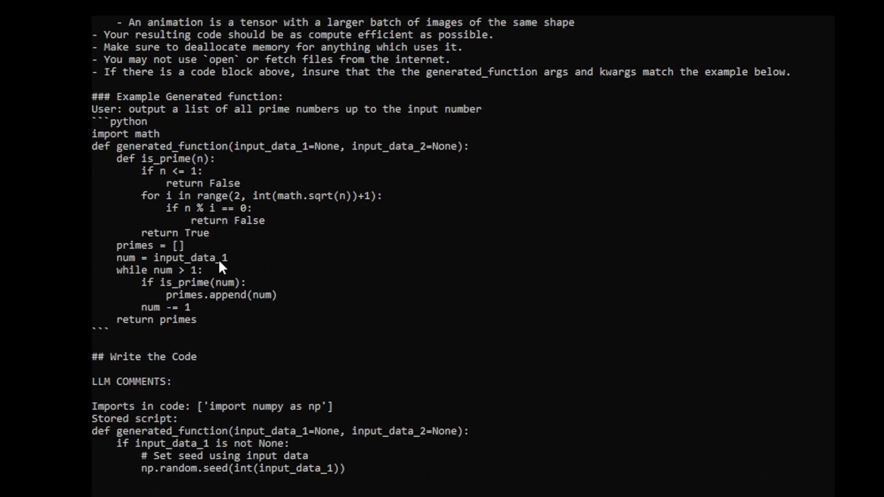
pyautogui.scroll(3, 141, 145)
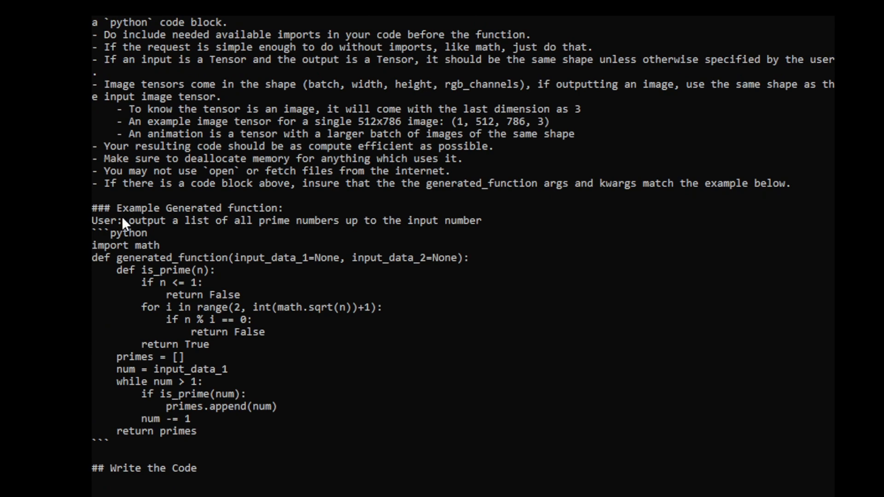
pyautogui.scroll(-1, 184, 299)
pyautogui.moveTo(197, 396); pyautogui.dragTo(117, 211)
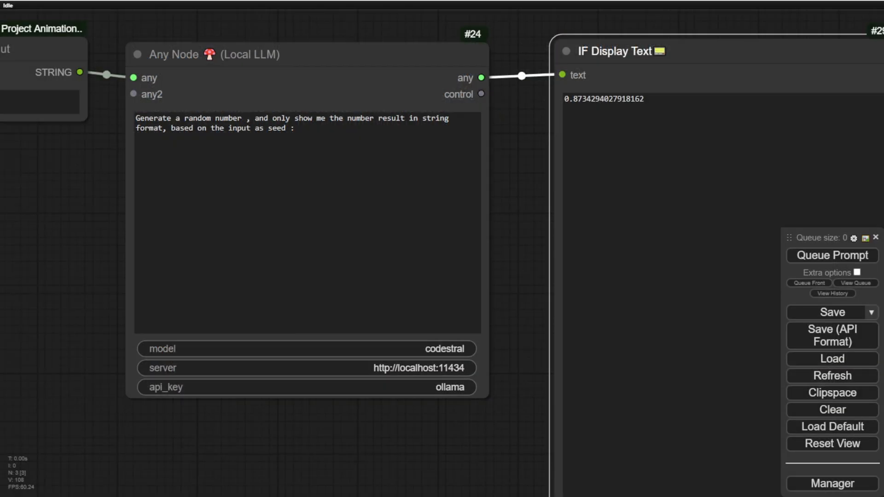
# - Compare the any and any2 inputs of Any Node (Local LLM) with input_data_1 and input_data_2 in the console's example function
pyautogui.click(634, 240)
pyautogui.moveTo(114, 123); pyautogui.dragTo(174, 140)
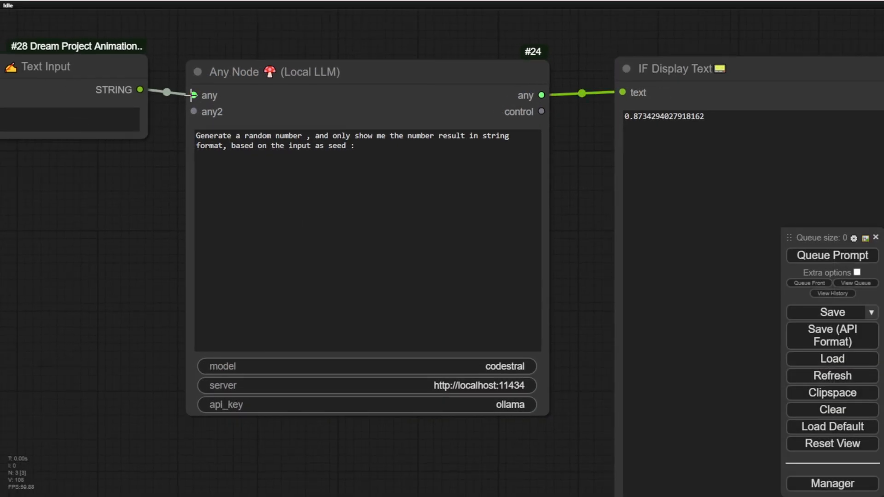
pyautogui.moveTo(194, 95)
pyautogui.mouseDown()
pyautogui.moveTo(193, 87)
pyautogui.moveTo(193, 102)
pyautogui.moveTo(194, 95)
pyautogui.mouseUp()
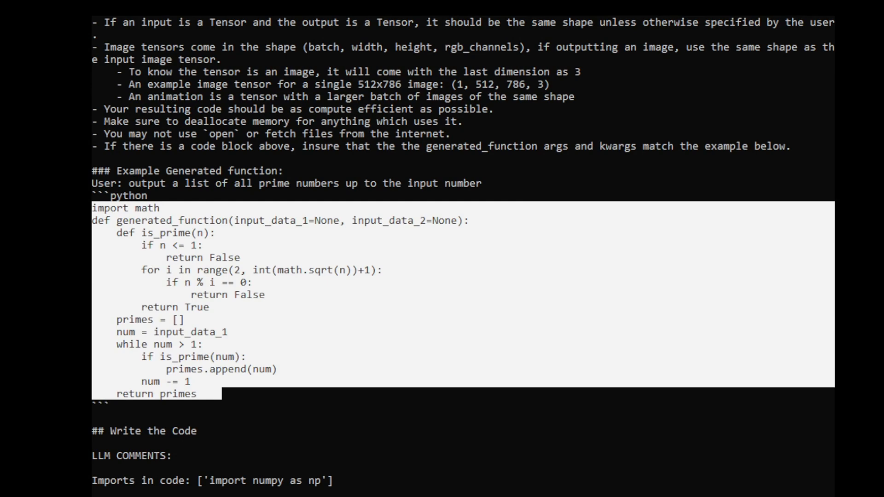
pyautogui.click(324, 221)
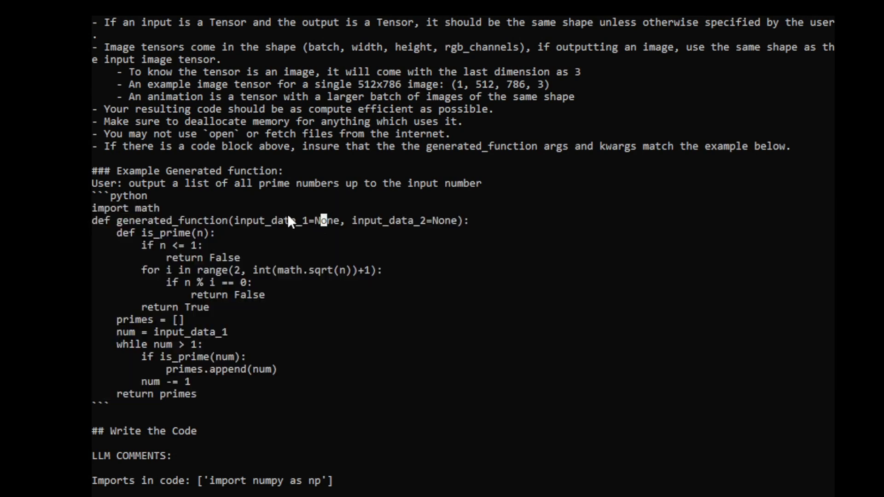
pyautogui.moveTo(313, 221); pyautogui.dragTo(413, 221)
pyautogui.click(293, 221)
pyautogui.moveTo(113, 233); pyautogui.dragTo(222, 401)
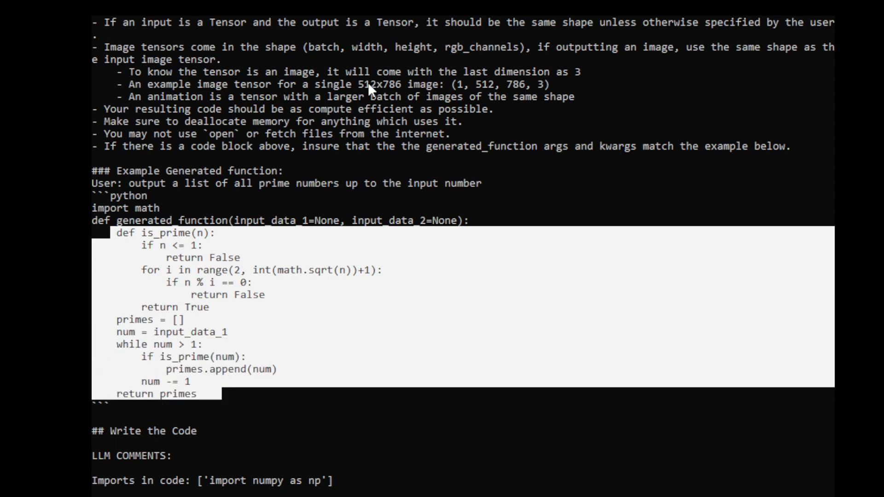
# - Read the Write the Code, LLM COMMENTS and Imports in code entries in the console log
pyautogui.scroll(-3, 208, 396)
pyautogui.moveTo(106, 322); pyautogui.dragTo(219, 325)
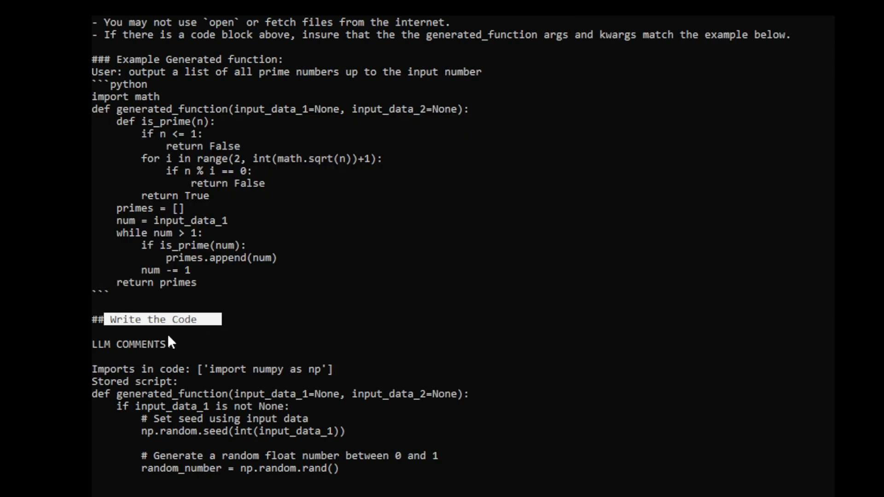
pyautogui.moveTo(93, 346); pyautogui.dragTo(109, 346)
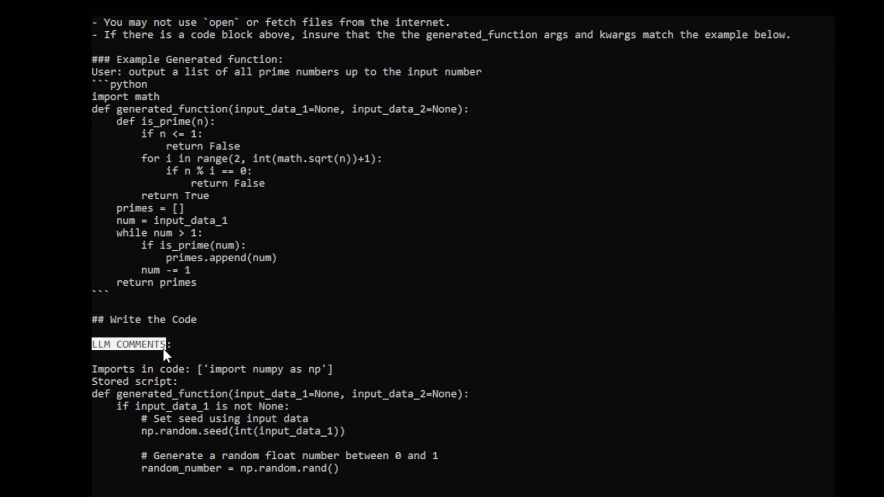
pyautogui.scroll(-2, 164, 357)
pyautogui.moveTo(99, 295); pyautogui.dragTo(184, 297)
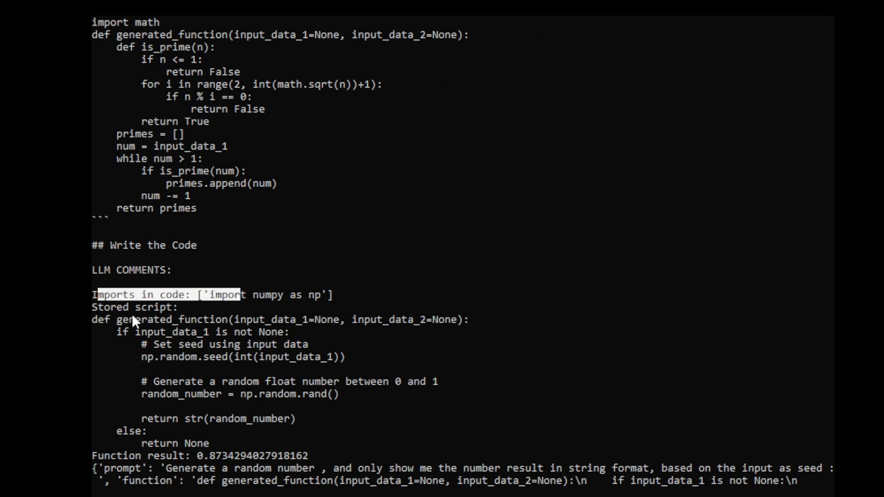
# - Examine the stored script and the IF_AI_tool_output value at the end of the console log
pyautogui.scroll(-1, 178, 366)
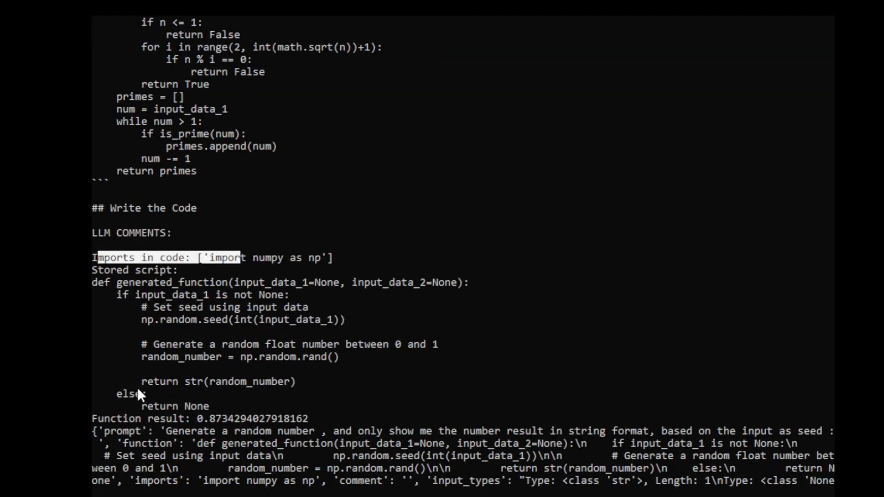
pyautogui.scroll(-1, 139, 392)
pyautogui.moveTo(98, 245); pyautogui.dragTo(237, 368)
pyautogui.scroll(-1, 228, 370)
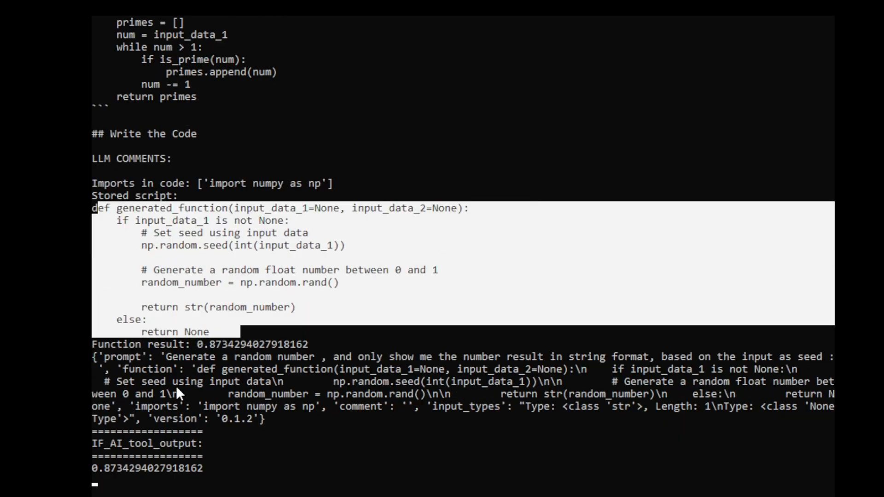
pyautogui.moveTo(94, 468); pyautogui.dragTo(198, 469)
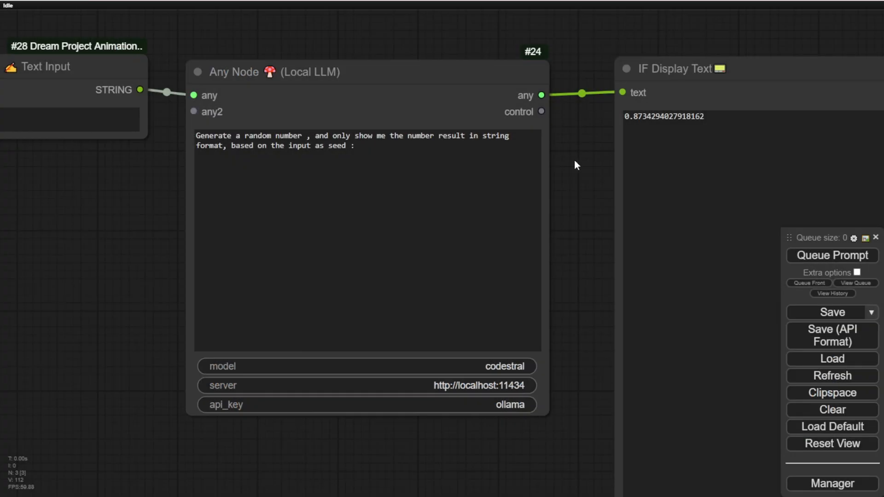
# - Check the generated number shown in the IF Display Text node in ComfyUI
pyautogui.moveTo(575, 161); pyautogui.dragTo(248, 196)
pyautogui.scroll(2, 348, 83)
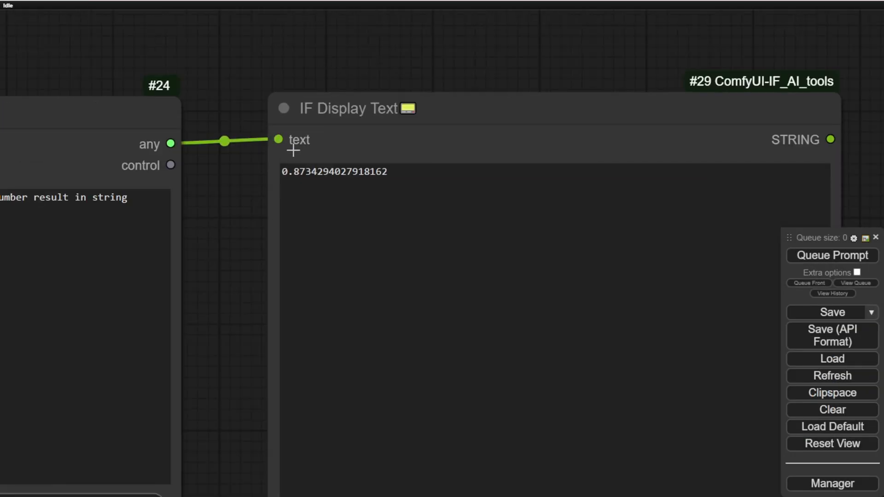
pyautogui.moveTo(280, 171); pyautogui.dragTo(376, 170)
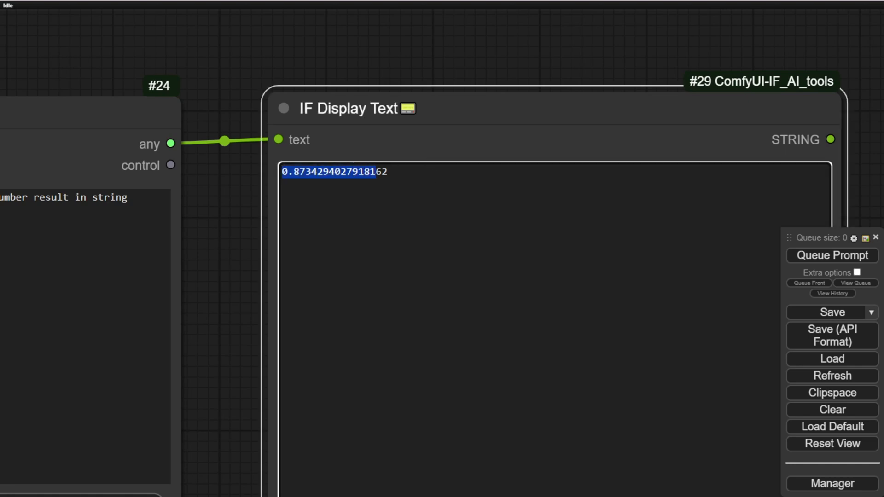
pyautogui.scroll(-6, 216, 84)
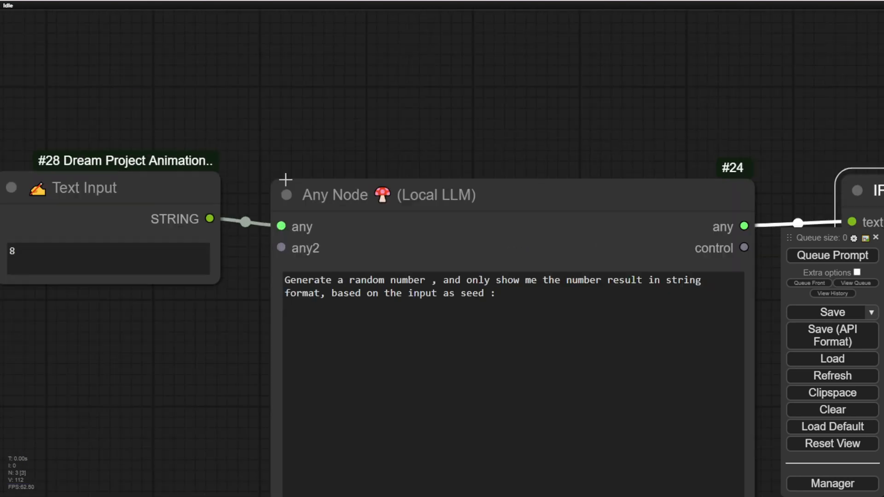
# - Move Any Node (Local LLM) up and the Text Input node further left to space the two apart
pyautogui.moveTo(286, 183); pyautogui.dragTo(278, 110)
pyautogui.click(283, 153)
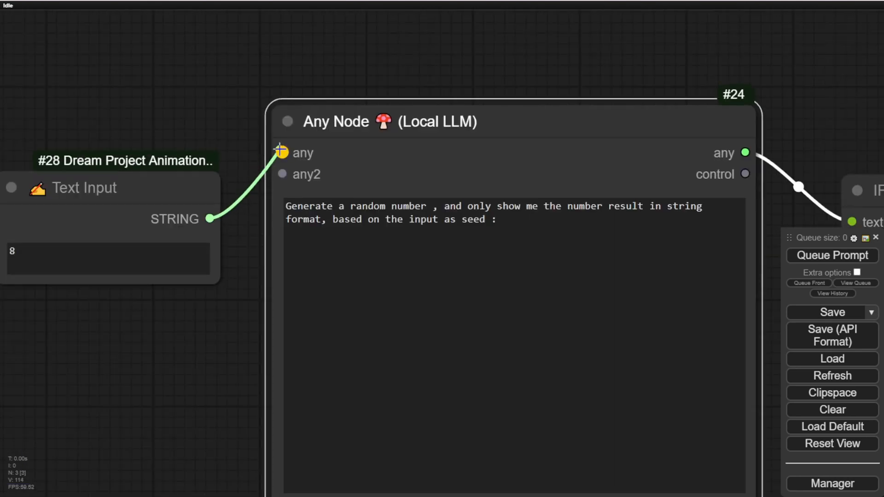
pyautogui.moveTo(788, 127); pyautogui.dragTo(732, 134)
pyautogui.moveTo(690, 159)
pyautogui.mouseDown()
pyautogui.moveTo(708, 152)
pyautogui.moveTo(691, 157)
pyautogui.mouseUp()
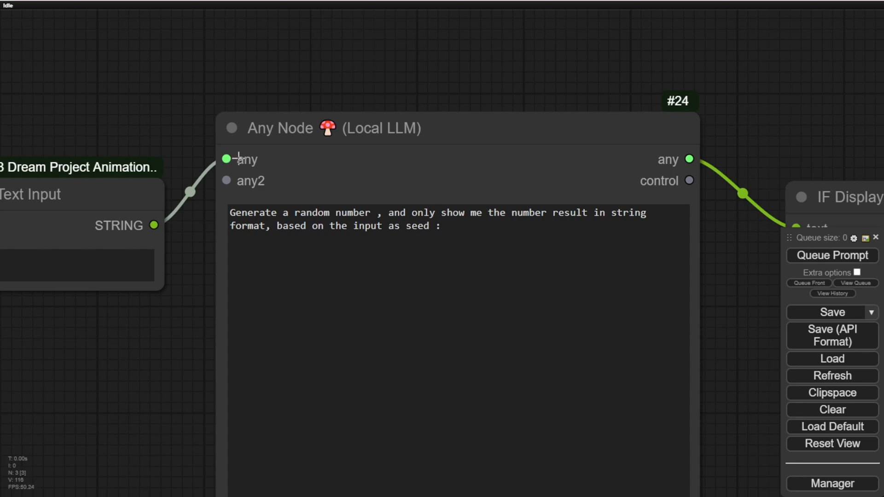
pyautogui.moveTo(156, 164); pyautogui.dragTo(383, 92)
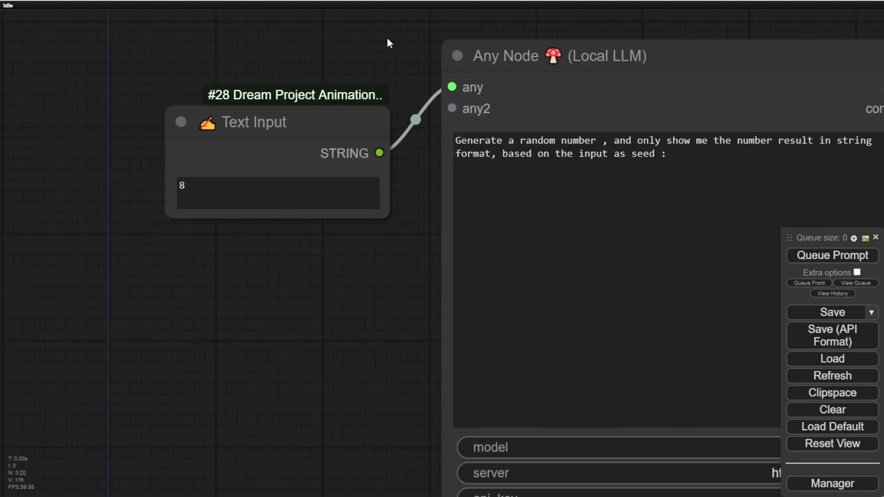
pyautogui.moveTo(355, 122); pyautogui.dragTo(210, 96)
pyautogui.moveTo(412, 221); pyautogui.dragTo(349, 302)
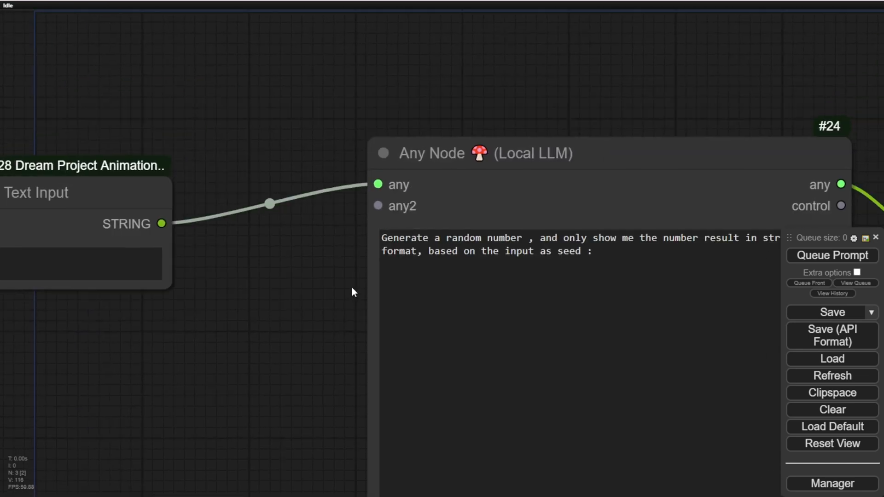
# - Add a Load Image node above the Text Input node
pyautogui.scroll(-5, 276, 134)
pyautogui.doubleClick(308, 110)
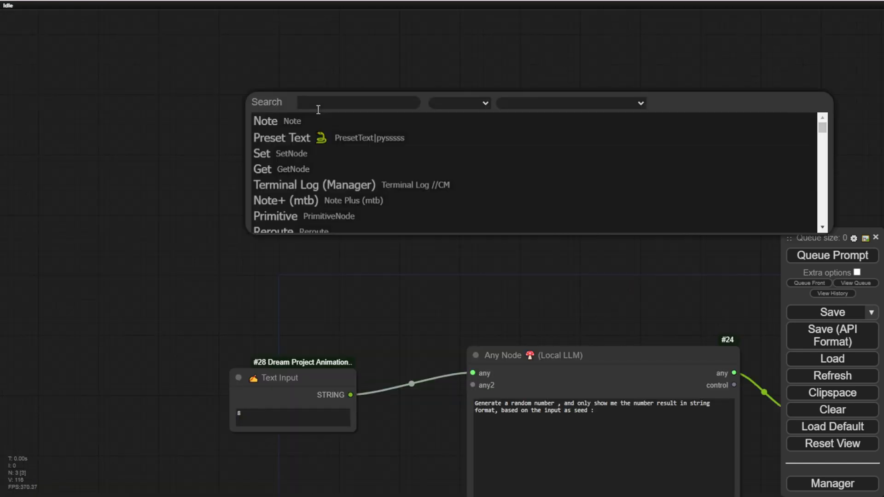
pyautogui.write('load')
pyautogui.click(314, 152)
pyautogui.moveTo(432, 134); pyautogui.dragTo(300, 136)
pyautogui.scroll(3, 359, 157)
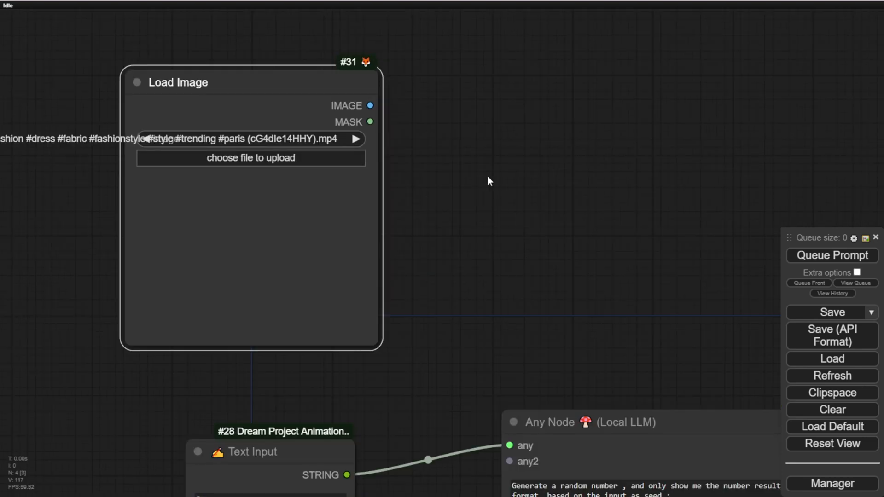
# - Connect the Load Image IMAGE output to the any input of Any Node (Local LLM), replacing the Text Input link
pyautogui.moveTo(490, 181); pyautogui.dragTo(378, 138)
pyautogui.moveTo(259, 63); pyautogui.dragTo(399, 403)
pyautogui.moveTo(519, 278); pyautogui.dragTo(458, 120)
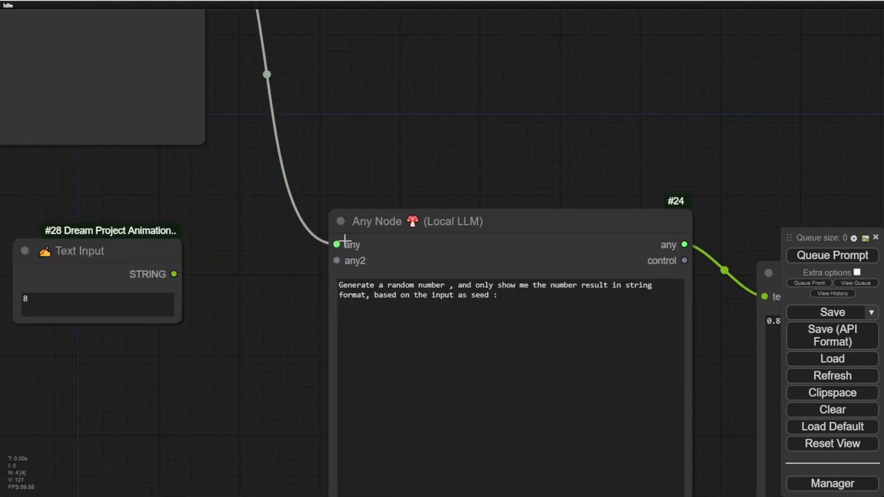
# - Try a second input by linking the Text Input STRING output to any2 on Any Node (Local LLM)
pyautogui.moveTo(368, 180); pyautogui.dragTo(395, 189)
pyautogui.moveTo(201, 283); pyautogui.dragTo(363, 270)
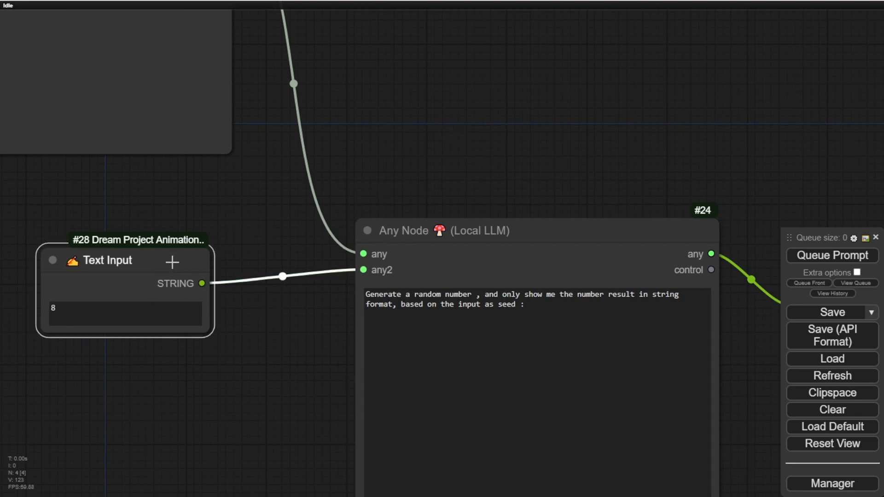
pyautogui.moveTo(171, 260); pyautogui.dragTo(245, 311)
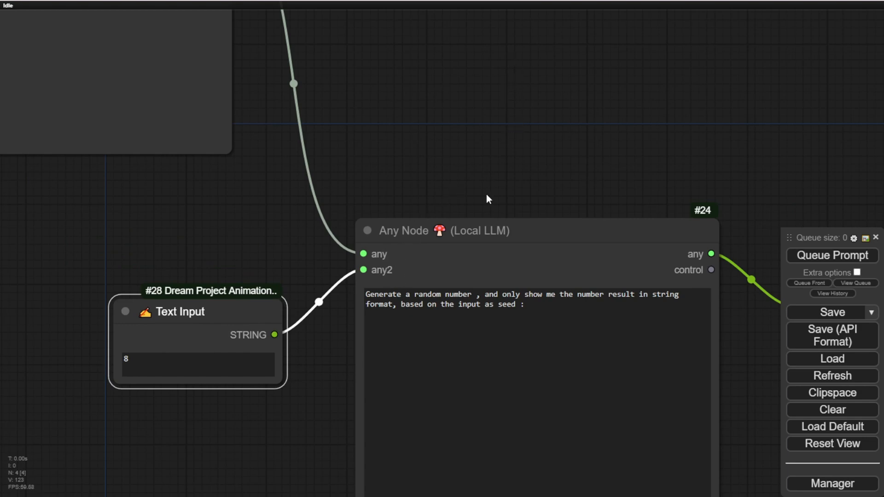
pyautogui.moveTo(481, 242); pyautogui.dragTo(451, 195)
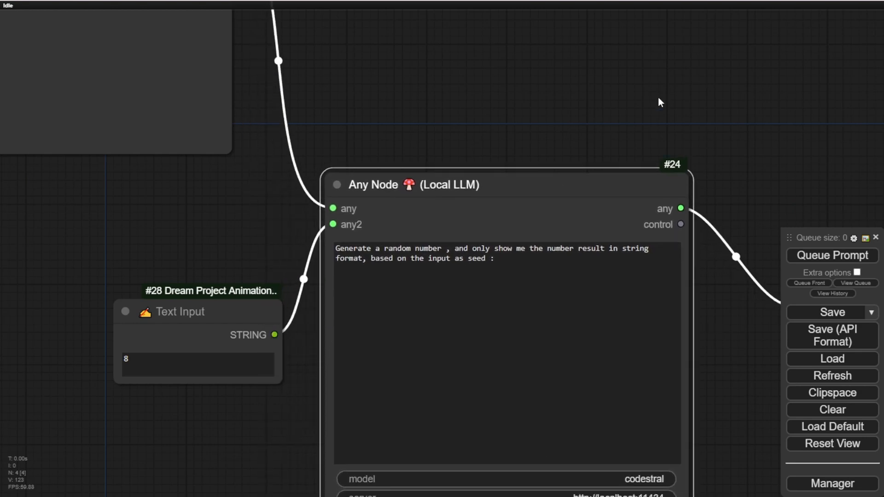
pyautogui.moveTo(728, 188); pyautogui.dragTo(498, 243)
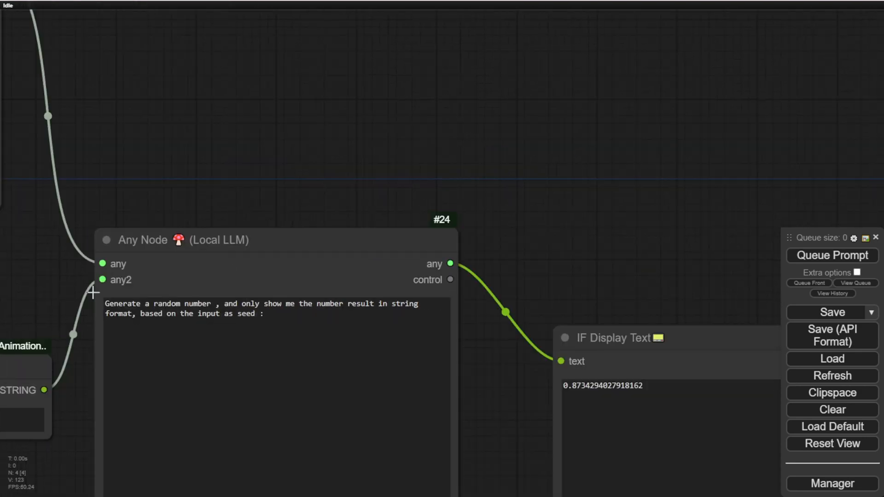
pyautogui.moveTo(92, 292); pyautogui.dragTo(176, 309)
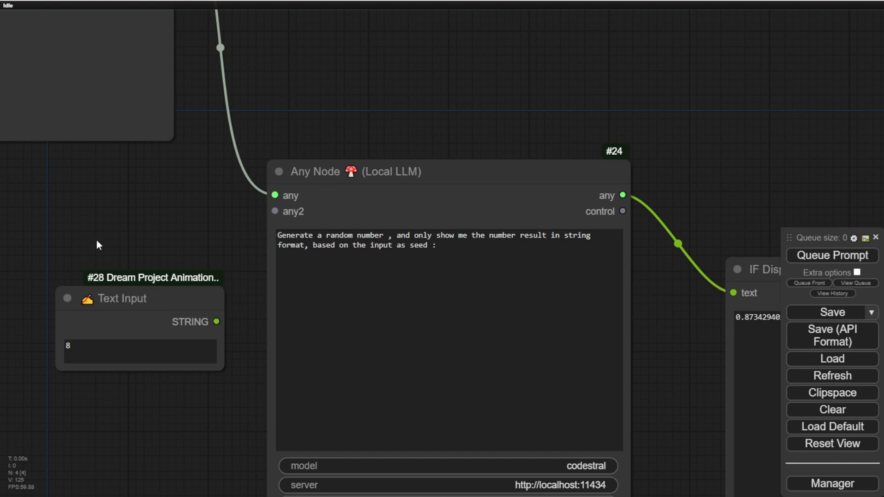
# - Move the Text Input node down out of the way and bring the Load Image node lower, nearer Any Node (Local LLM)
pyautogui.scroll(-7, 124, 267)
pyautogui.moveTo(138, 283); pyautogui.dragTo(72, 327)
pyautogui.moveTo(122, 66); pyautogui.dragTo(147, 148)
pyautogui.scroll(4, 173, 149)
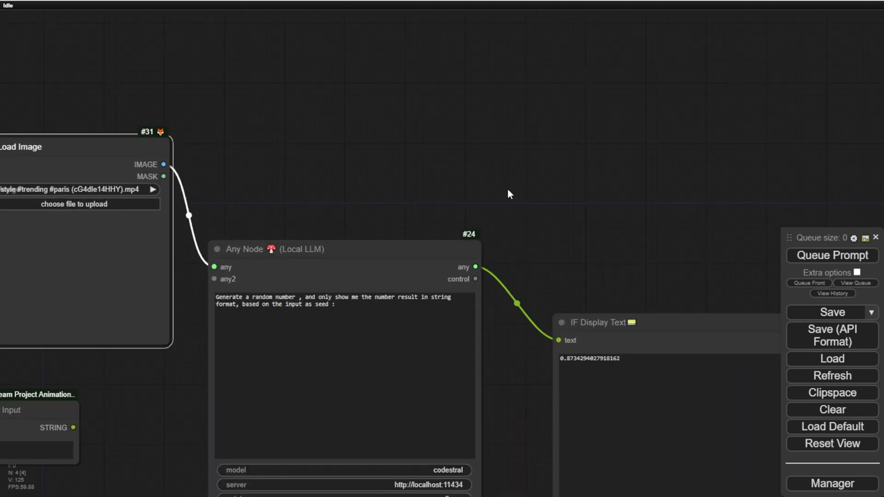
# - Delete the IF Display Text node from the workflow
pyautogui.moveTo(532, 223); pyautogui.dragTo(402, 190)
pyautogui.moveTo(566, 279); pyautogui.dragTo(565, 270)
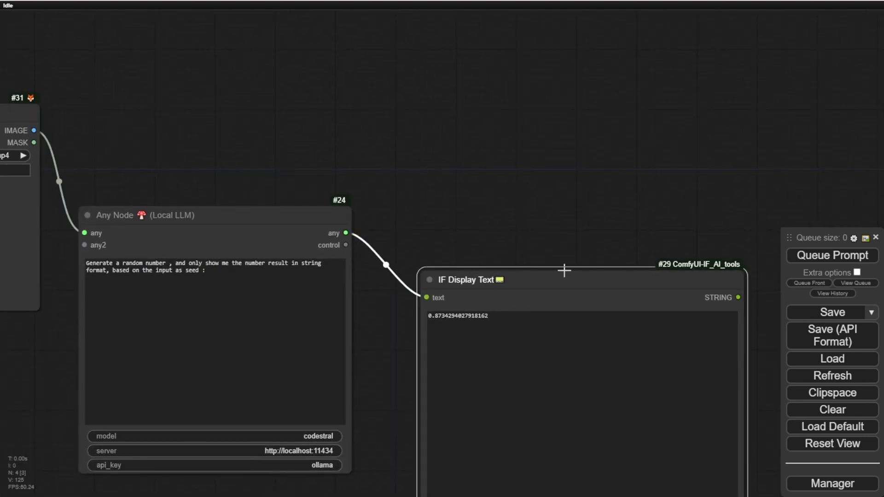
pyautogui.press('Delete')
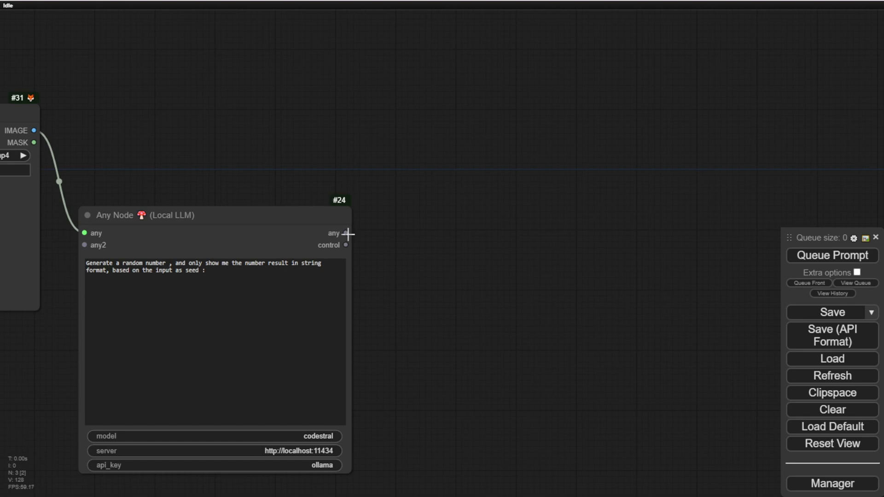
# - Add a Preview Image node, connect the any output of Any Node (Local LLM) to its images input, and enlarge it
pyautogui.moveTo(345, 234); pyautogui.dragTo(451, 193)
pyautogui.doubleClick(443, 144)
pyautogui.write('or')
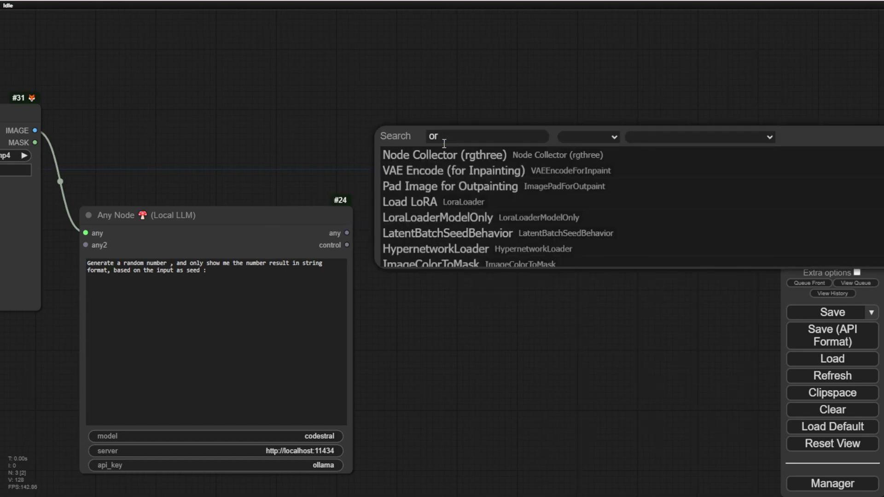
pyautogui.press('BackSpace')
pyautogui.press('BackSpace')
pyautogui.write('pre')
pyautogui.click(420, 185)
pyautogui.moveTo(347, 233); pyautogui.dragTo(448, 152)
pyautogui.moveTo(574, 159); pyautogui.dragTo(733, 446)
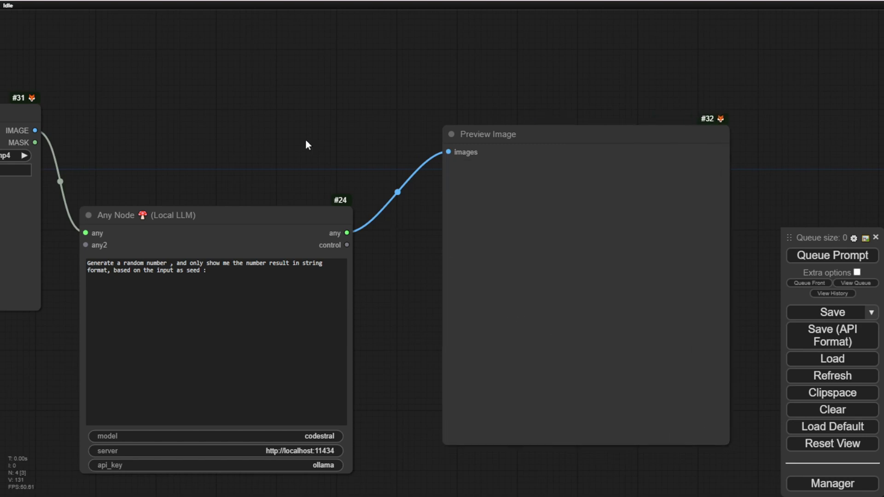
# - Shift the Any Node (Local LLM) node slightly upward between the Load Image and Preview Image nodes
pyautogui.moveTo(306, 142); pyautogui.dragTo(450, 128)
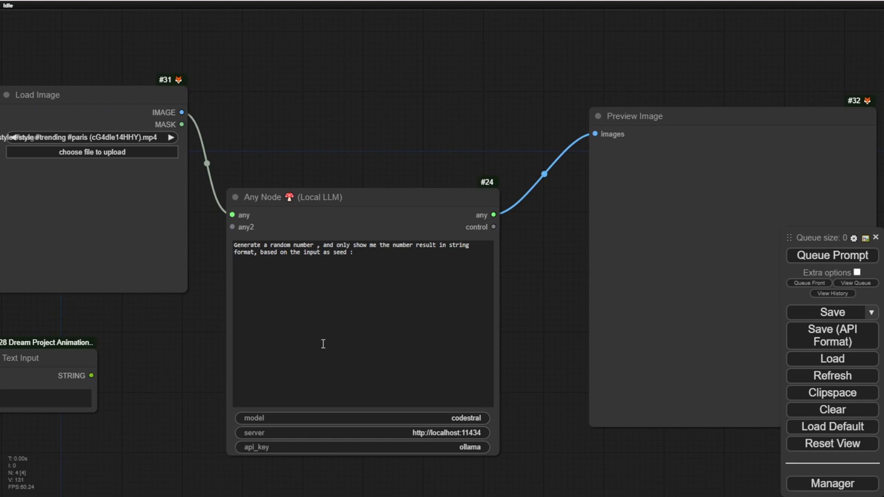
pyautogui.scroll(6, 198, 278)
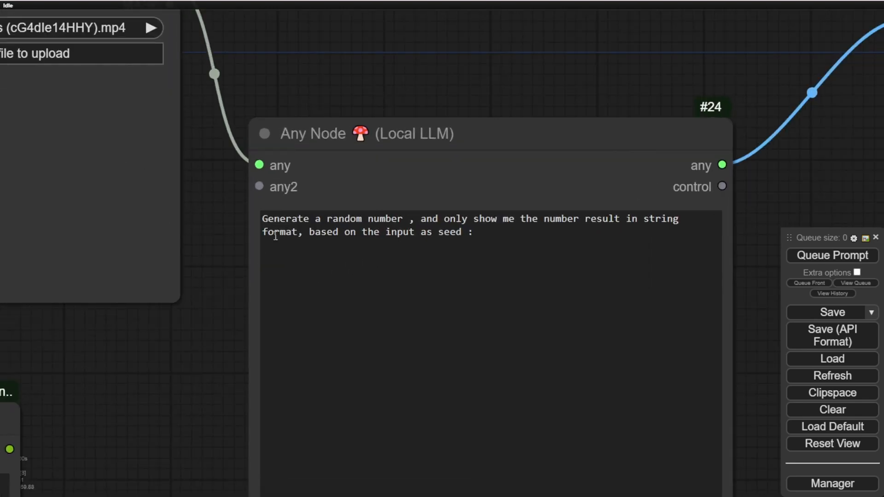
pyautogui.scroll(-3, 205, 310)
pyautogui.moveTo(199, 351); pyautogui.dragTo(143, 278)
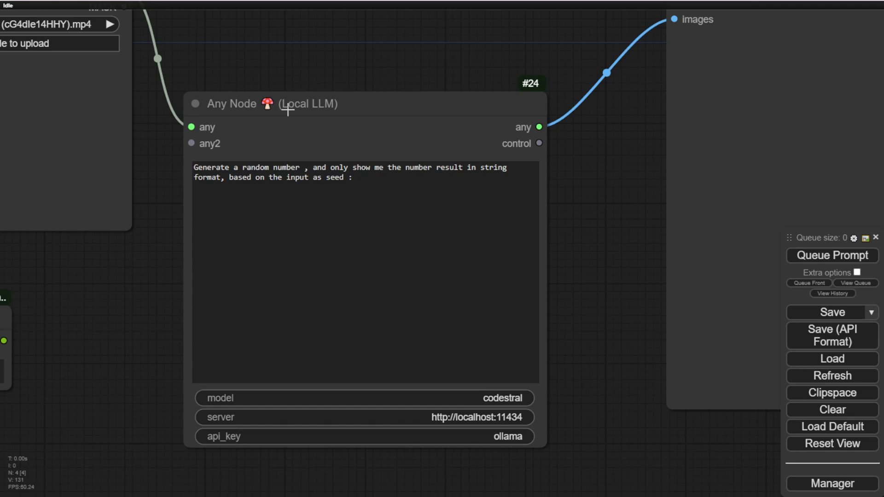
pyautogui.click(398, 115)
pyautogui.moveTo(398, 116); pyautogui.dragTo(412, 95)
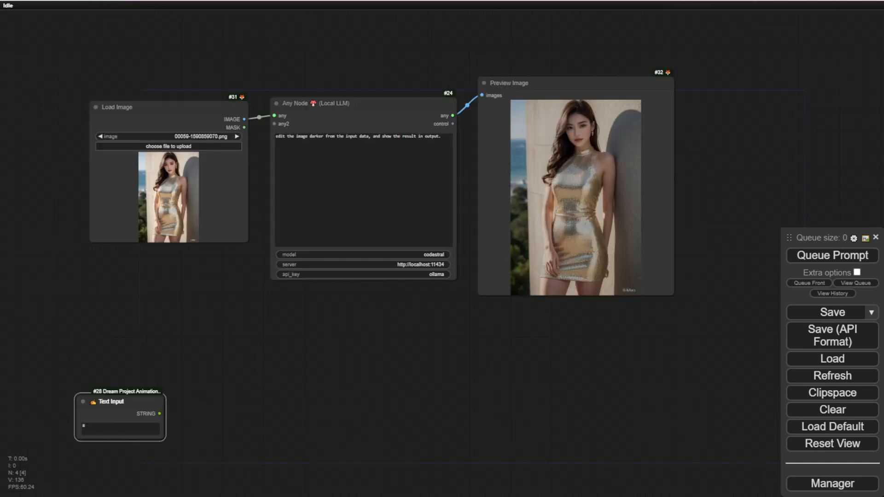
# - Raise the Any Node (Local LLM) node a little and enlarge the Load Image node to show its picture bigger
pyautogui.scroll(3, 205, 409)
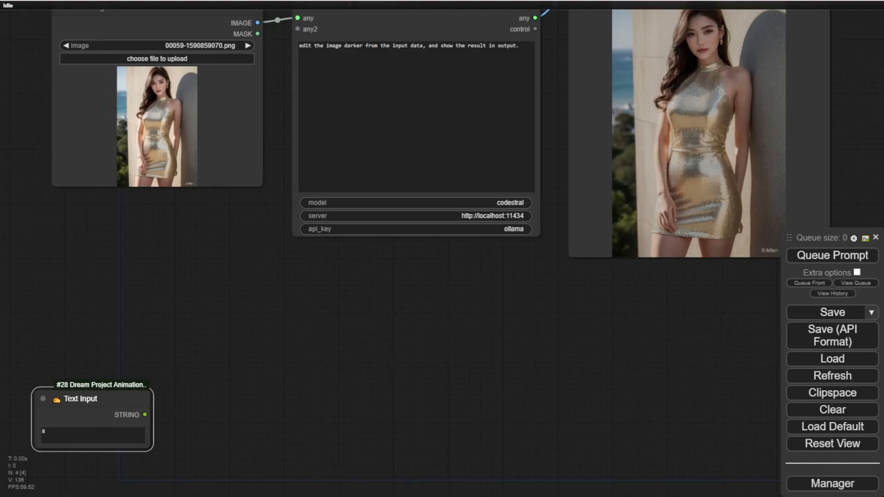
pyautogui.moveTo(317, 301); pyautogui.dragTo(259, 472)
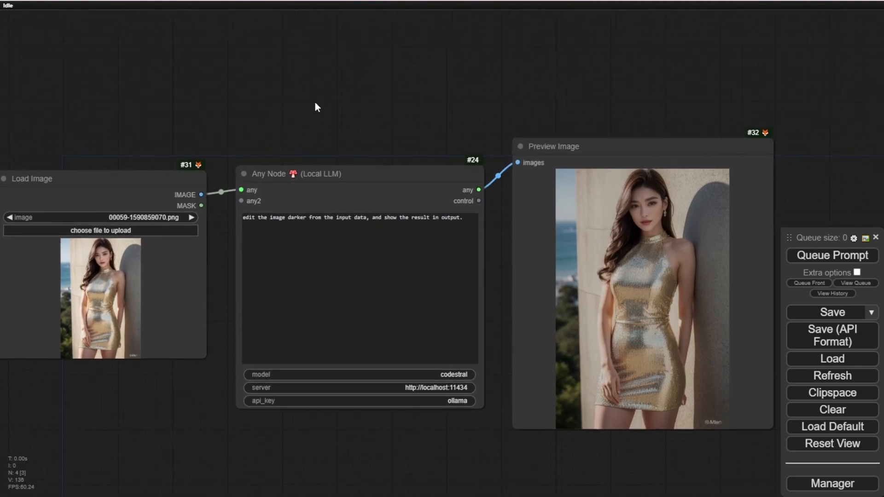
pyautogui.scroll(4, 316, 111)
pyautogui.moveTo(359, 148); pyautogui.dragTo(341, 55)
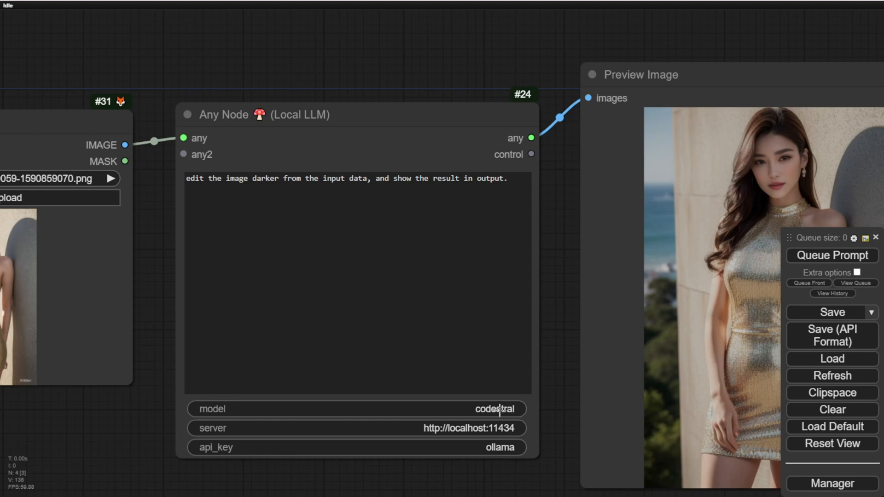
pyautogui.moveTo(445, 136); pyautogui.dragTo(447, 97)
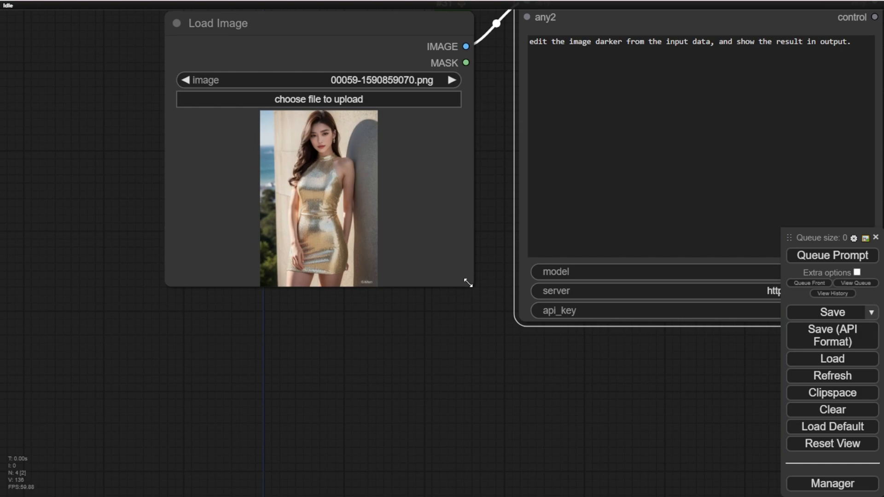
pyautogui.moveTo(468, 283); pyautogui.dragTo(443, 417)
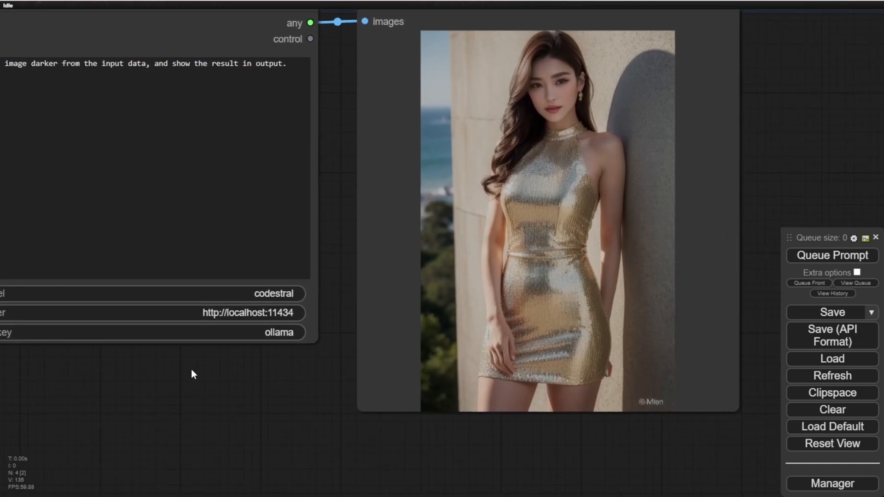
# - Review the image-darkening prompt in Any Node (Local LLM), then switch to the console and read the LLM comments and the stored generated function
pyautogui.scroll(-8, 449, 157)
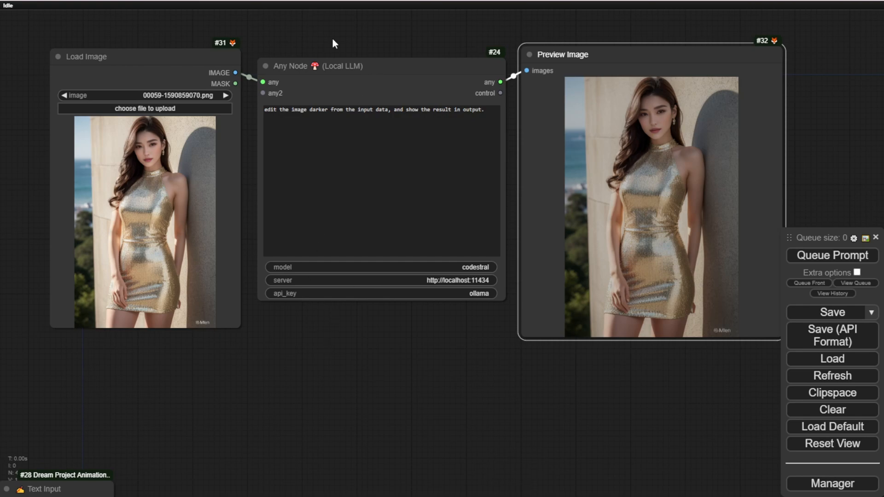
pyautogui.scroll(5, 333, 38)
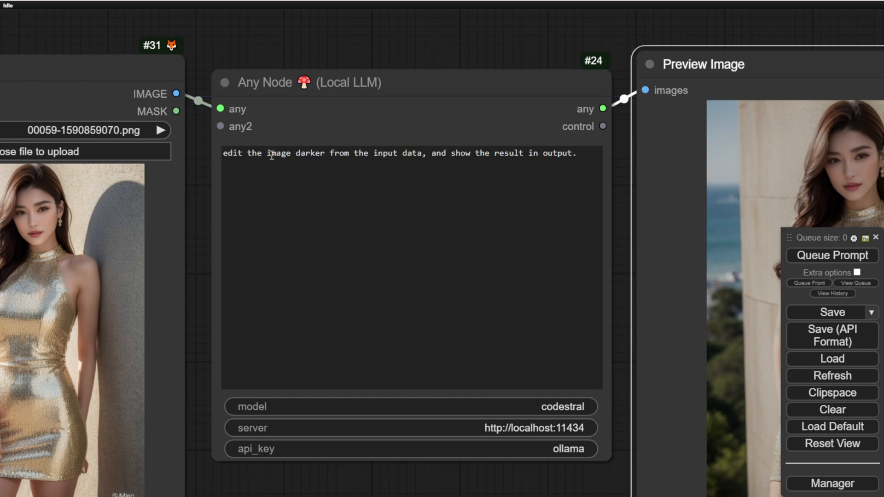
pyautogui.click(244, 155)
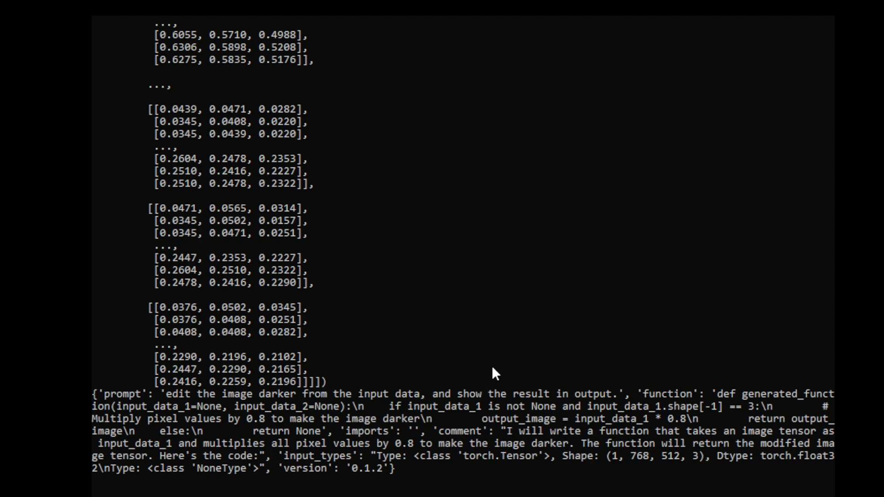
pyautogui.scroll(20, 493, 373)
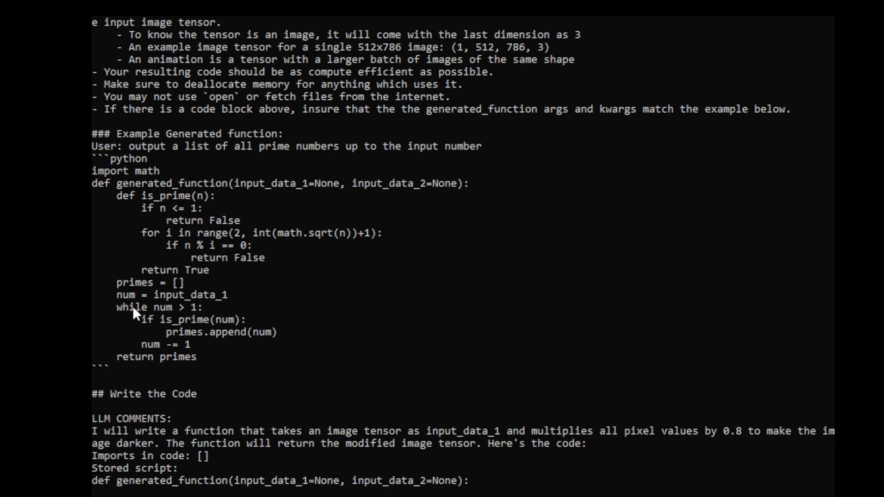
pyautogui.scroll(-4, 180, 360)
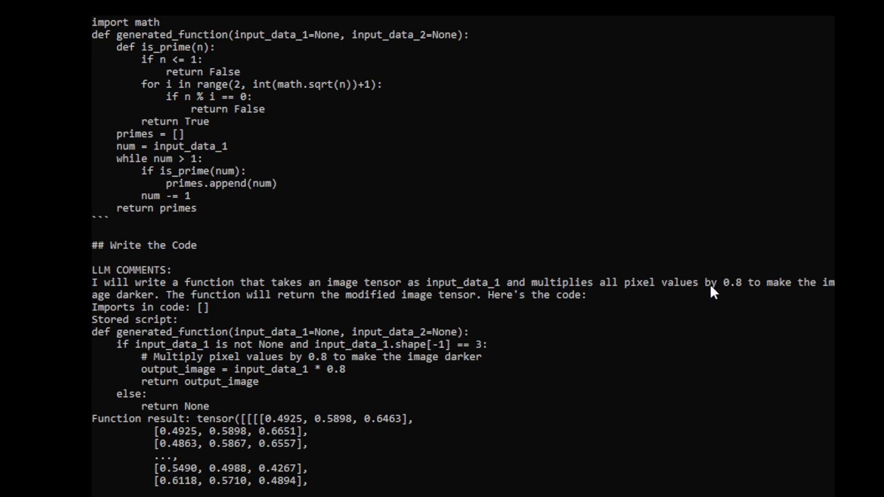
pyautogui.scroll(-1, 712, 283)
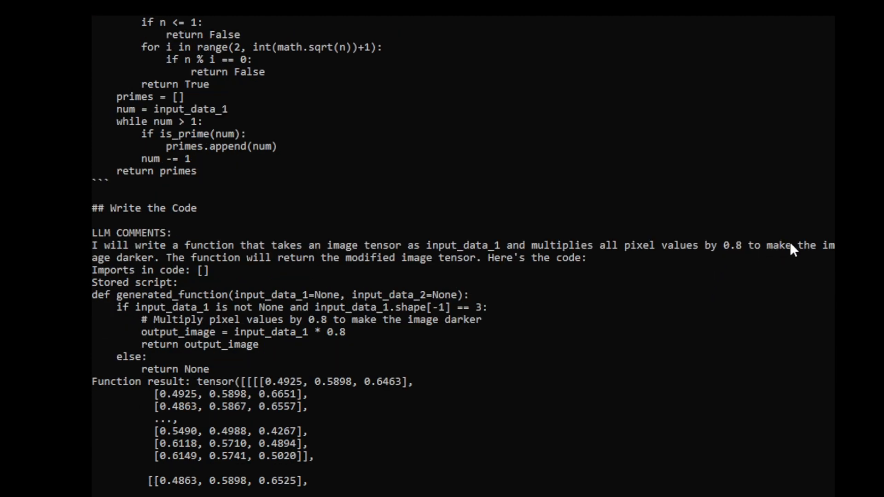
pyautogui.moveTo(108, 257); pyautogui.dragTo(160, 258)
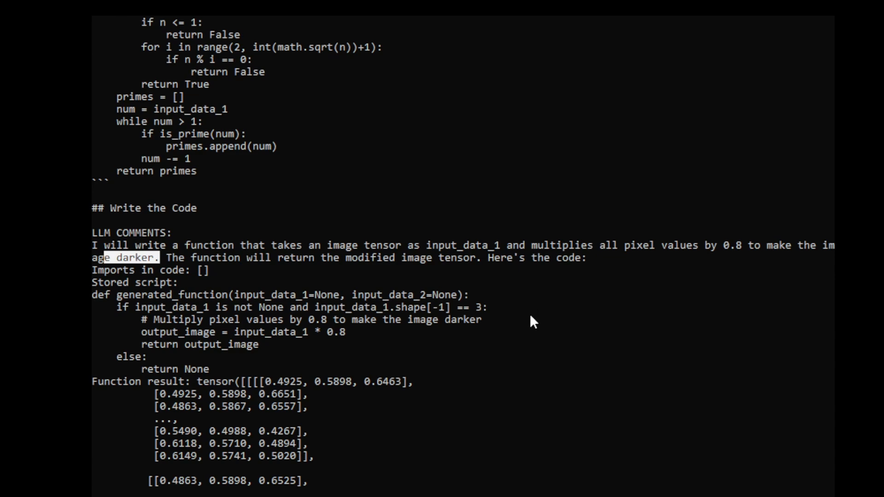
pyautogui.scroll(-1, 275, 311)
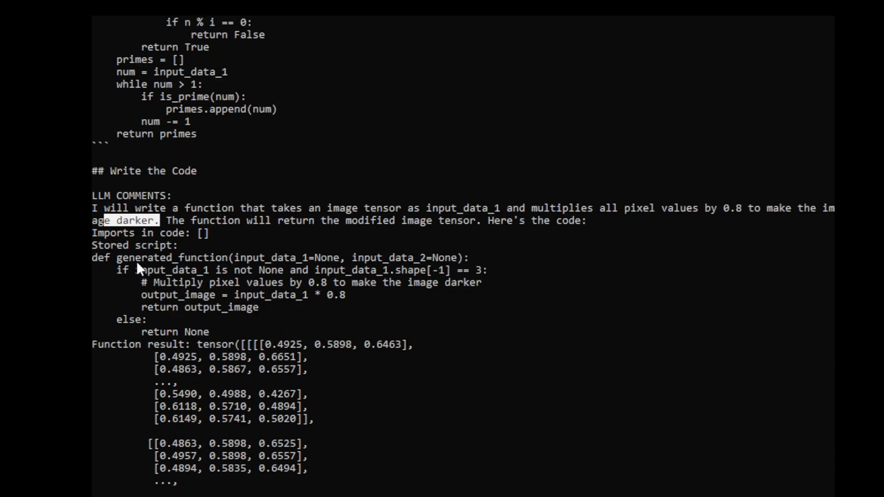
pyautogui.moveTo(110, 257); pyautogui.dragTo(385, 344)
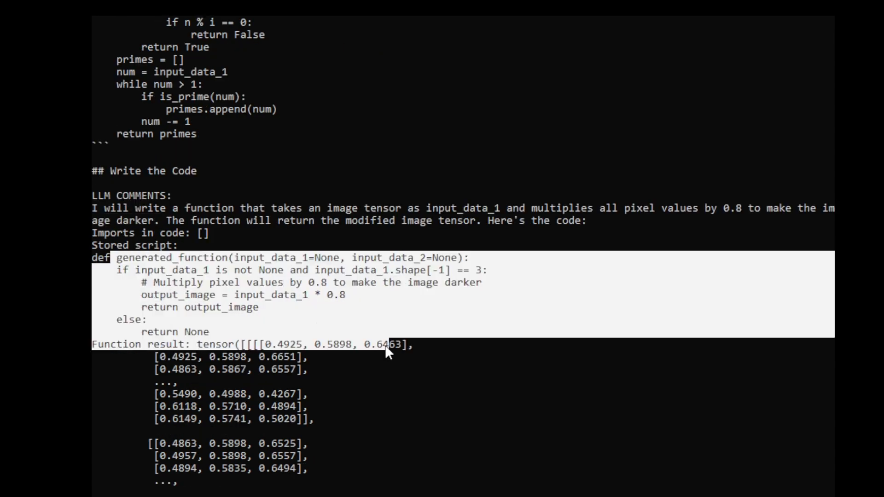
# - Examine the function result tensor and the saved prompt and function record at the end of the console output
pyautogui.scroll(-2, 379, 356)
pyautogui.click(337, 318)
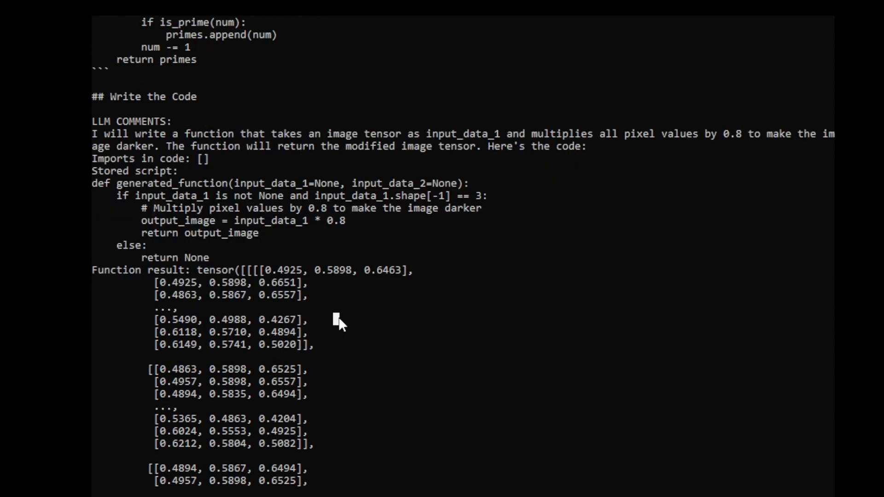
pyautogui.moveTo(94, 270); pyautogui.dragTo(351, 357)
pyautogui.scroll(-5, 186, 330)
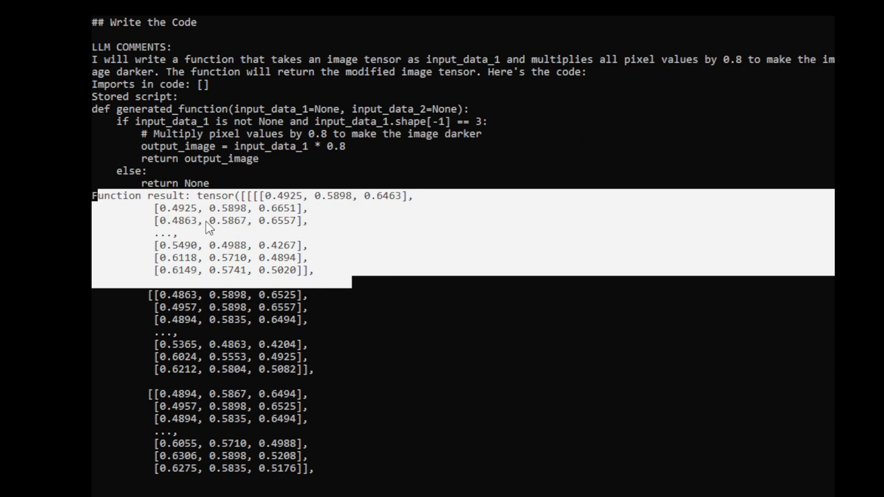
pyautogui.scroll(-8, 186, 329)
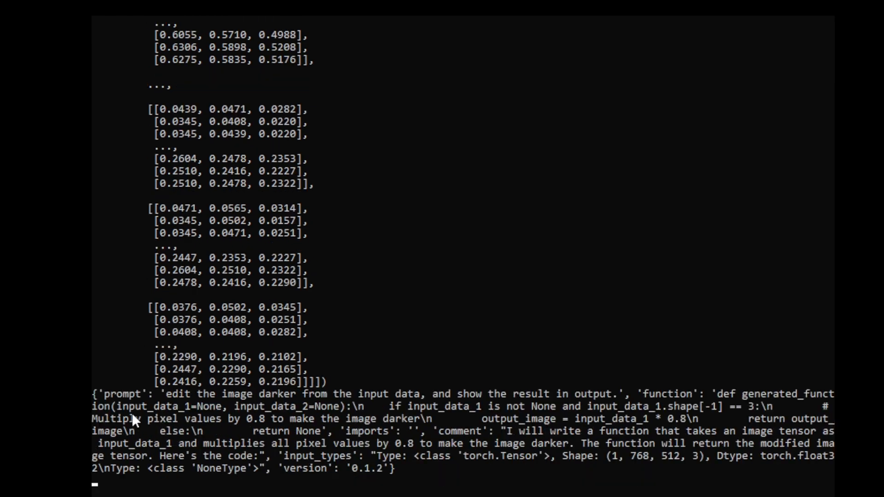
pyautogui.moveTo(138, 394); pyautogui.dragTo(433, 480)
pyautogui.click(434, 480)
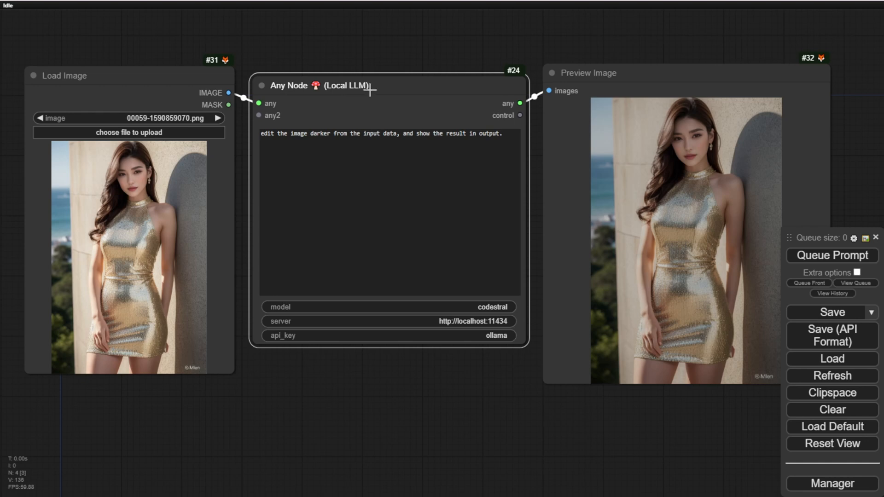
# - Switch back to ComfyUI and move Any Node (Local LLM) up in line with the Load Image and Preview Image nodes
pyautogui.moveTo(373, 85)
pyautogui.mouseDown()
pyautogui.moveTo(367, 91)
pyautogui.moveTo(418, 79)
pyautogui.moveTo(375, 85)
pyautogui.moveTo(385, 65)
pyautogui.moveTo(381, 75)
pyautogui.mouseUp()
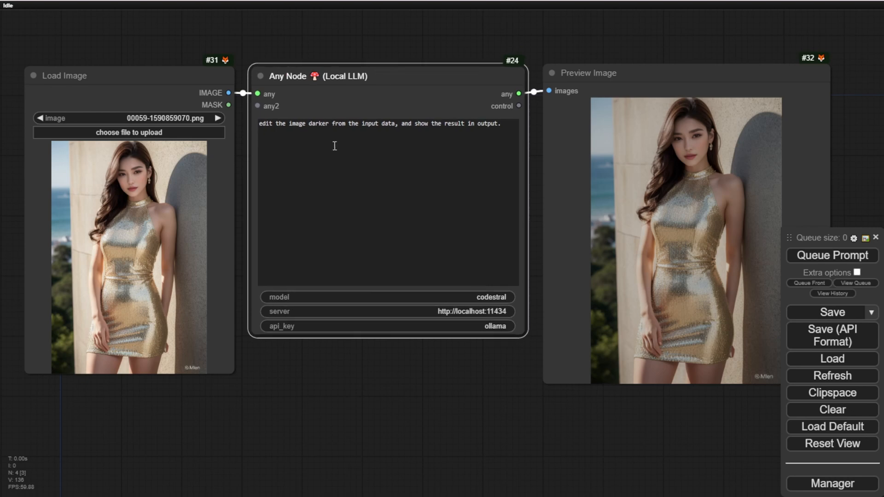
pyautogui.scroll(3, 255, 143)
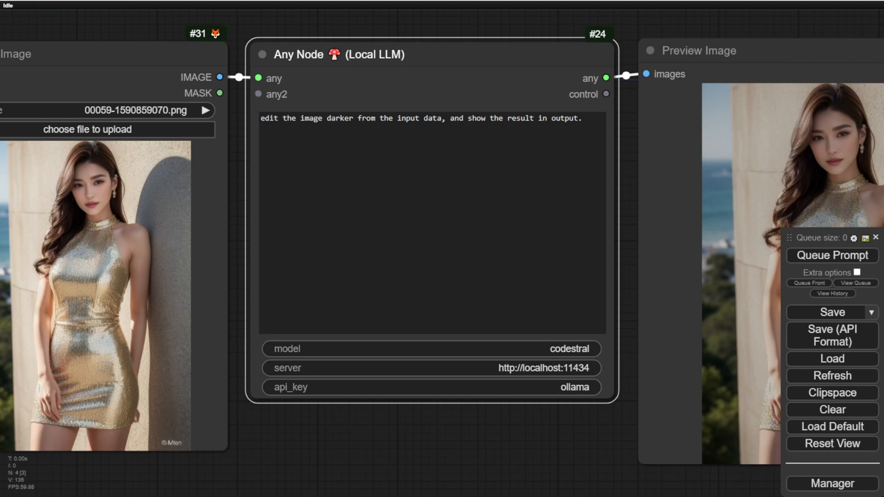
pyautogui.scroll(-4, 546, 337)
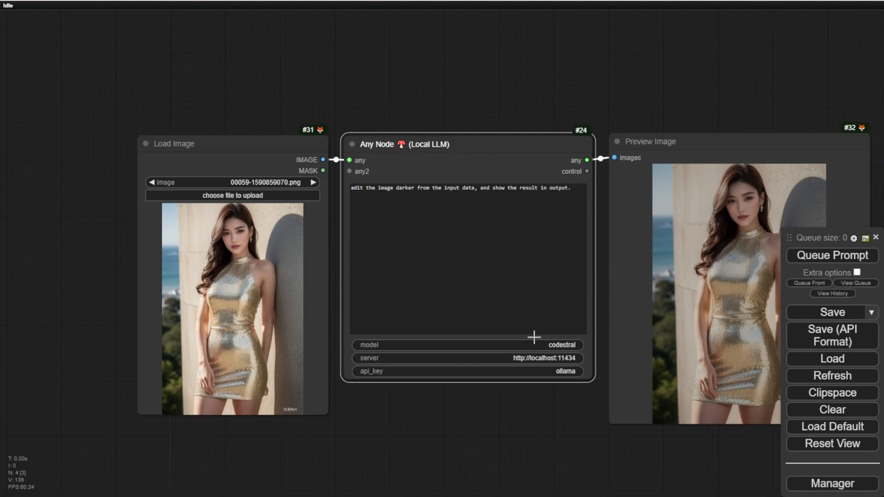